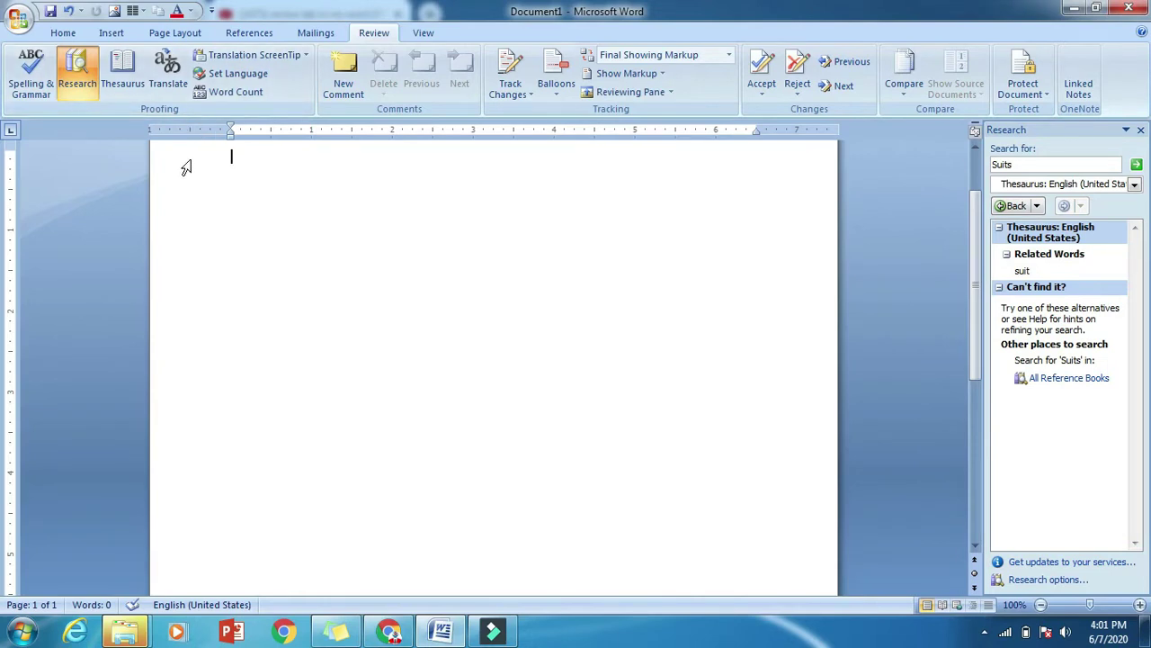
Step: Type 'Reseaarch' on the first line and 'Research the a book' on the second
{"action": "type", "text": "Reseaarch"}
{"action": "key", "text": "Return"}
{"action": "type", "text": "Research the a b"}
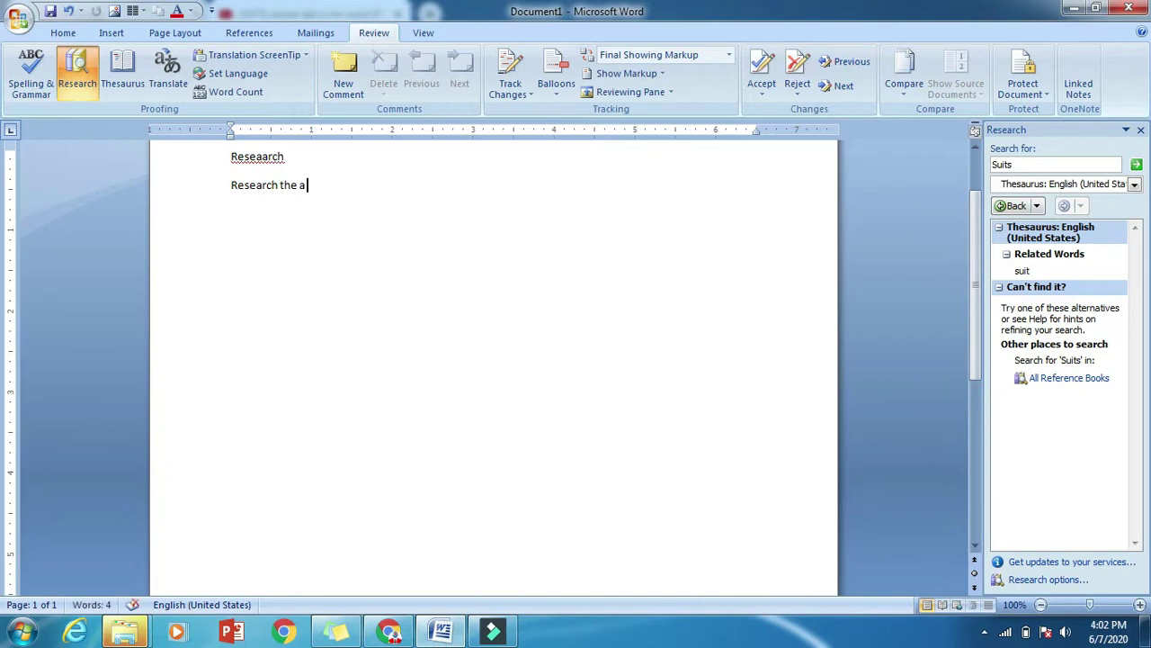
{"action": "type", "text": "ook n"}
{"action": "key", "text": "BackSpace"}
{"action": "key", "text": "BackSpace"}
Step: Place the insertion point at several spots inside the words on both lines
{"action": "left_click", "coordinate": [278, 185]}
{"action": "left_click", "coordinate": [249, 184]}
{"action": "left_click", "coordinate": [260, 158]}
{"action": "left_click", "coordinate": [267, 187]}
Step: Run Spelling & Grammar and accept the suggestion 'Research' for 'Reseaarch'
{"action": "left_click", "coordinate": [27, 88]}
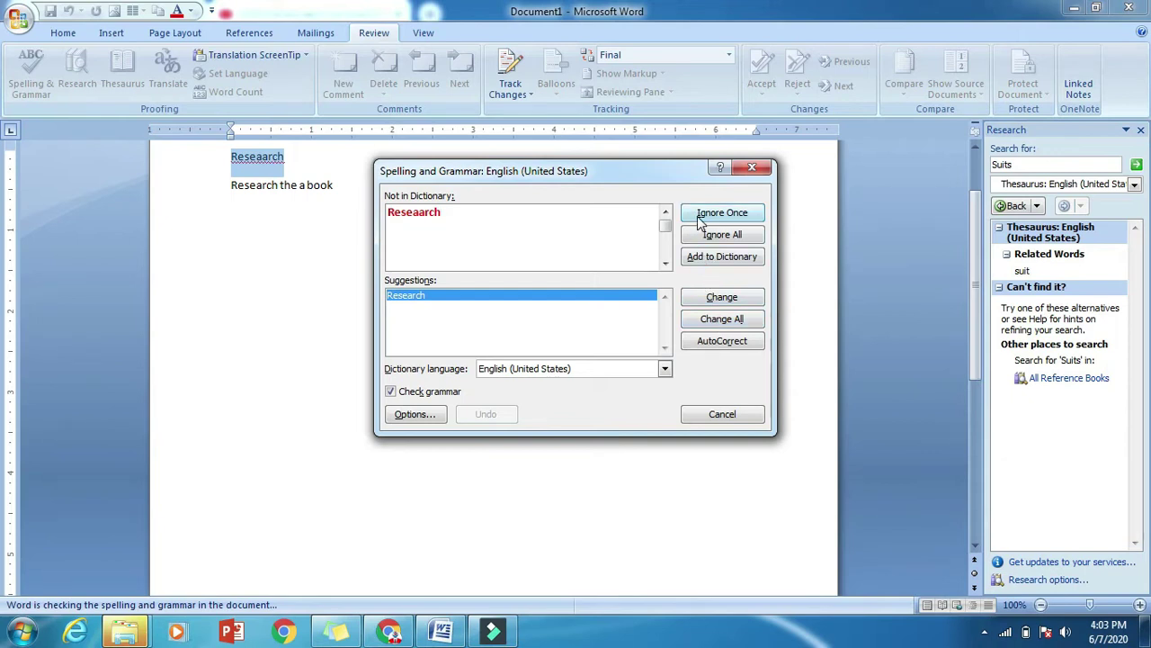
{"action": "left_click", "coordinate": [710, 300]}
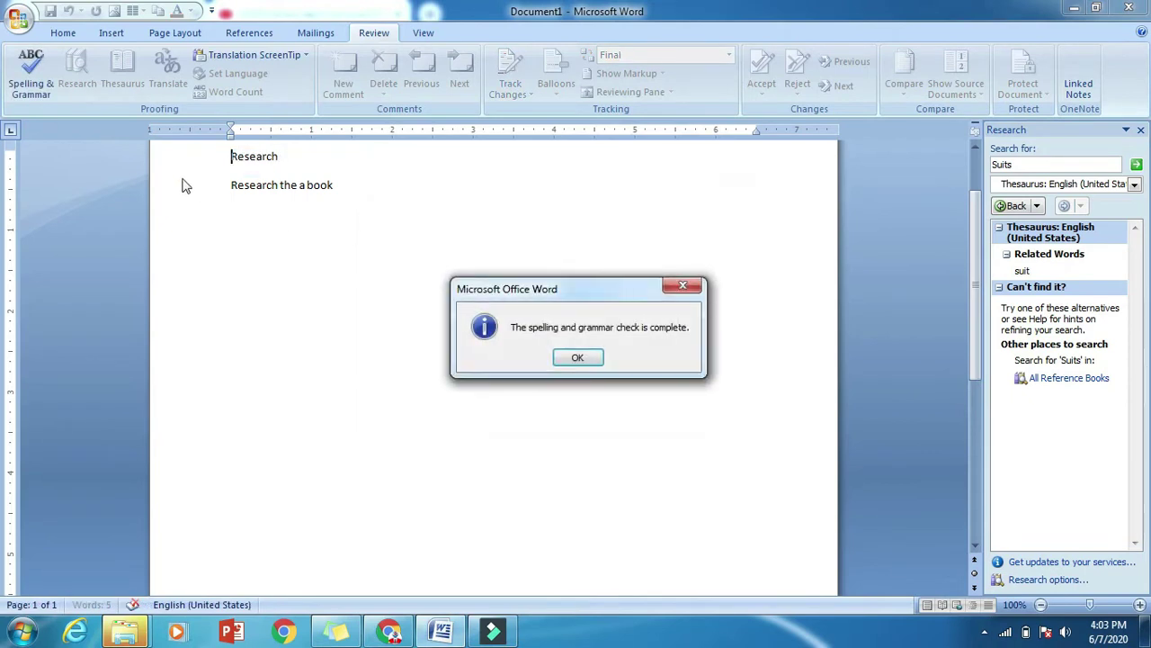
{"action": "left_click", "coordinate": [575, 356]}
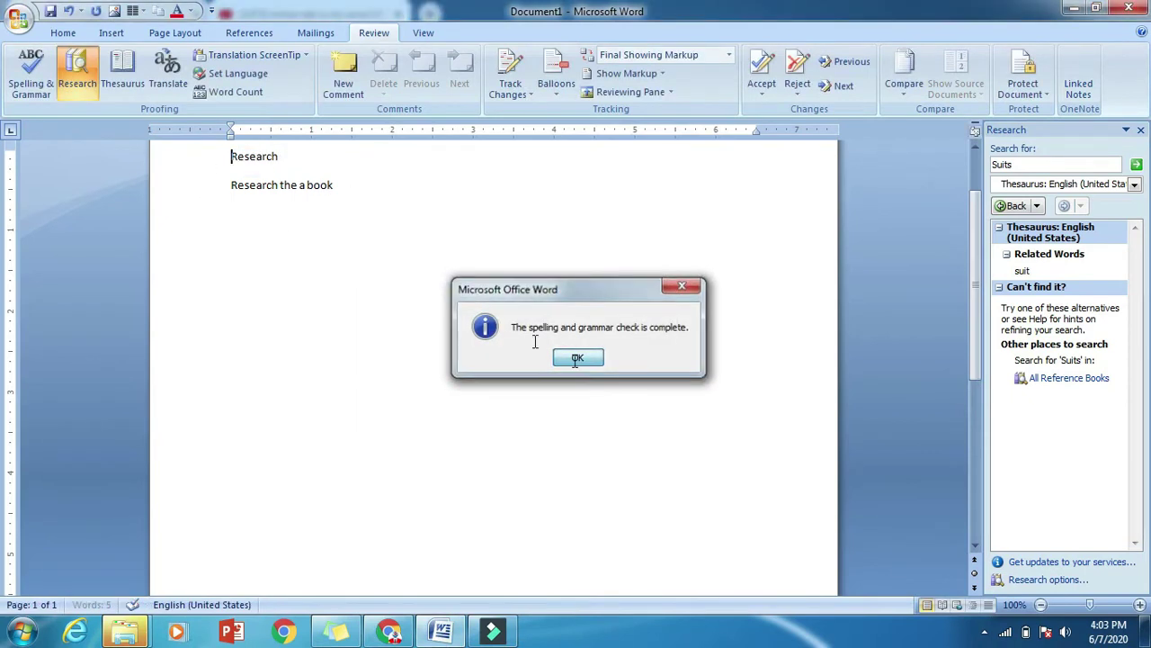
Step: Select the line 'Research the a book' and spell-check it through to completion
{"action": "double_click", "coordinate": [252, 184]}
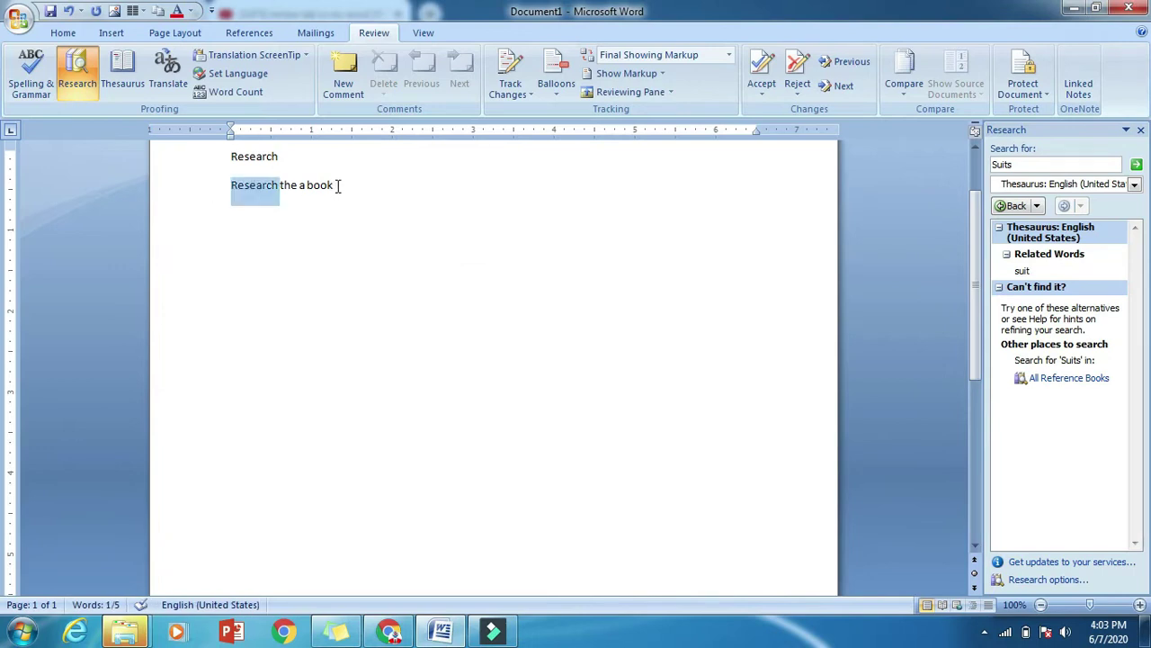
{"action": "left_click", "coordinate": [201, 187]}
{"action": "left_click", "coordinate": [36, 72]}
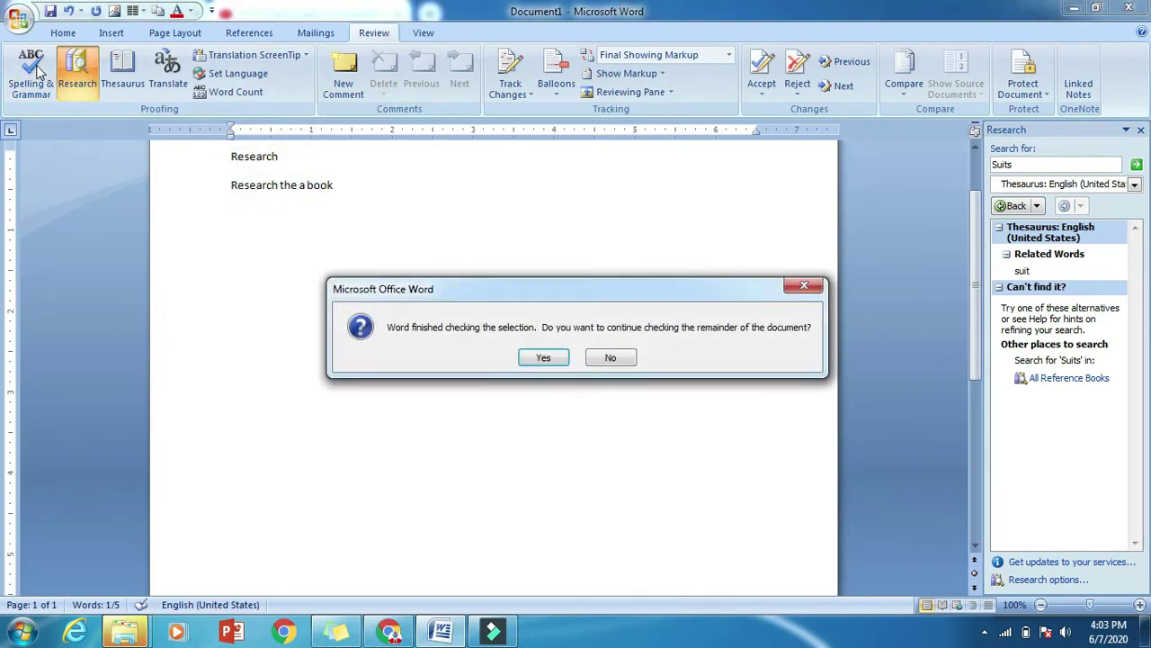
{"action": "left_click", "coordinate": [533, 364]}
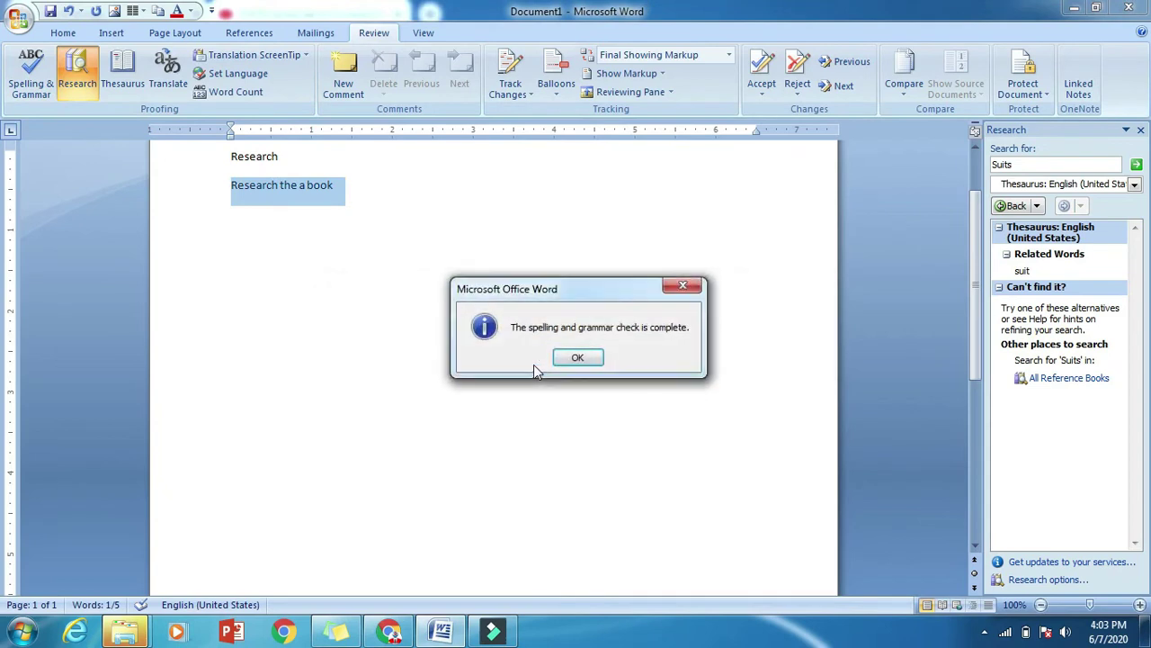
{"action": "left_click", "coordinate": [578, 358]}
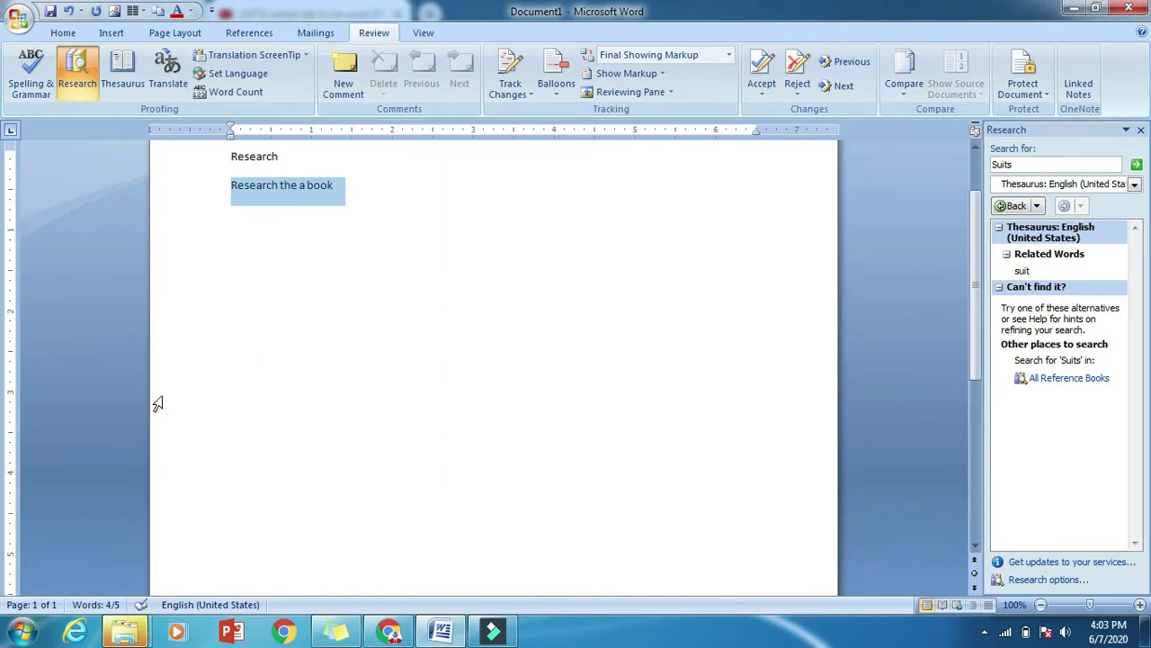
Step: Play the Grammarly tutorial from your YouTube channel's Videos list, then pause it
{"action": "left_click", "coordinate": [389, 632]}
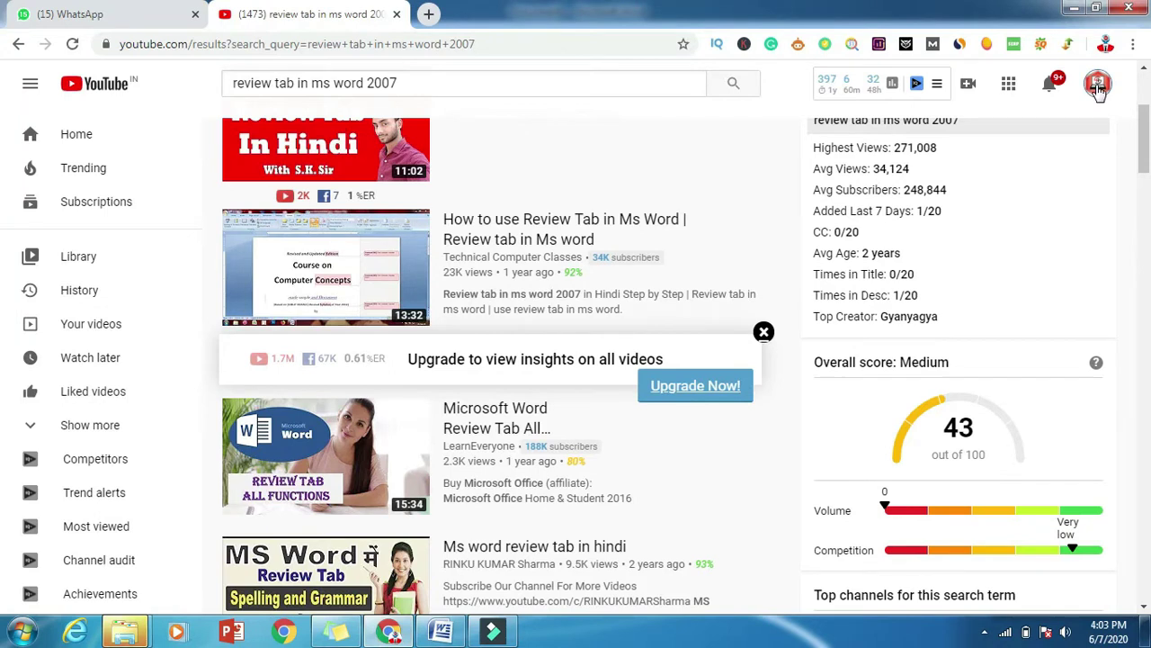
{"action": "left_click", "coordinate": [1098, 83]}
{"action": "left_click", "coordinate": [925, 165]}
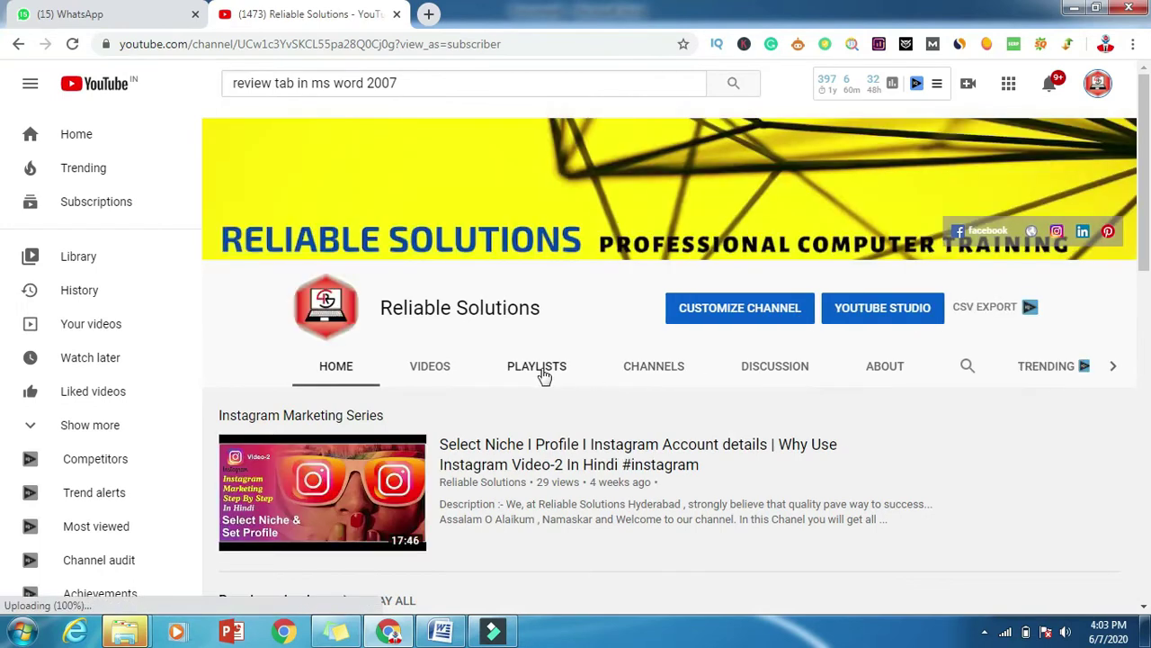
{"action": "left_click", "coordinate": [432, 376]}
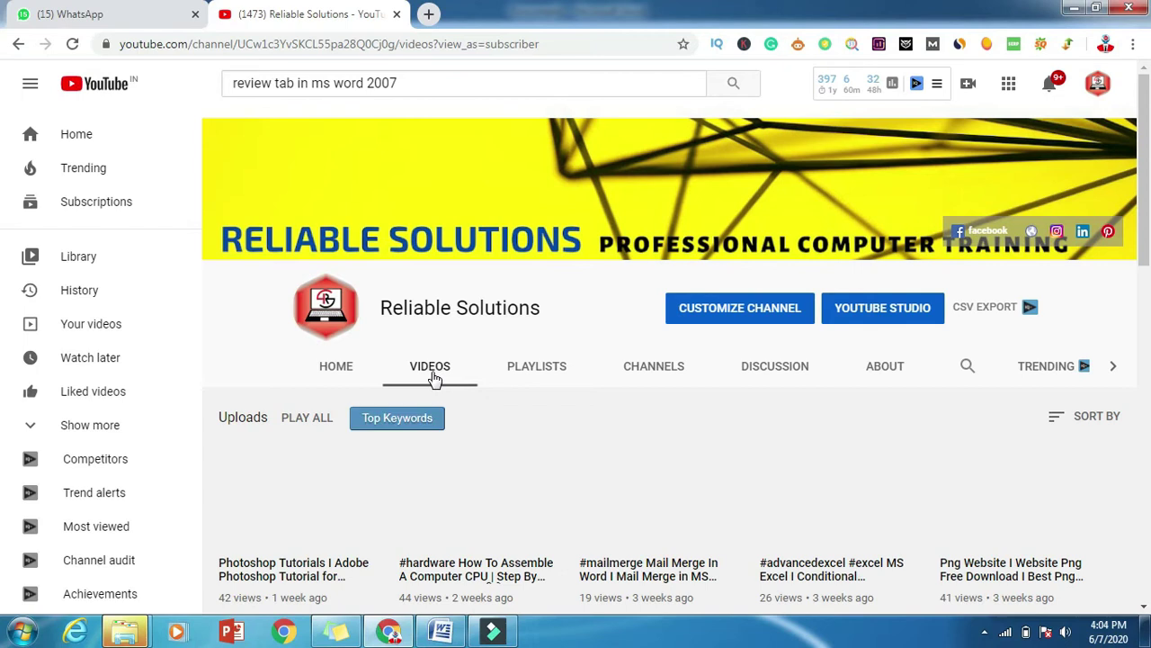
{"action": "scroll", "coordinate": [706, 357], "scroll_direction": "down", "scroll_amount": 2}
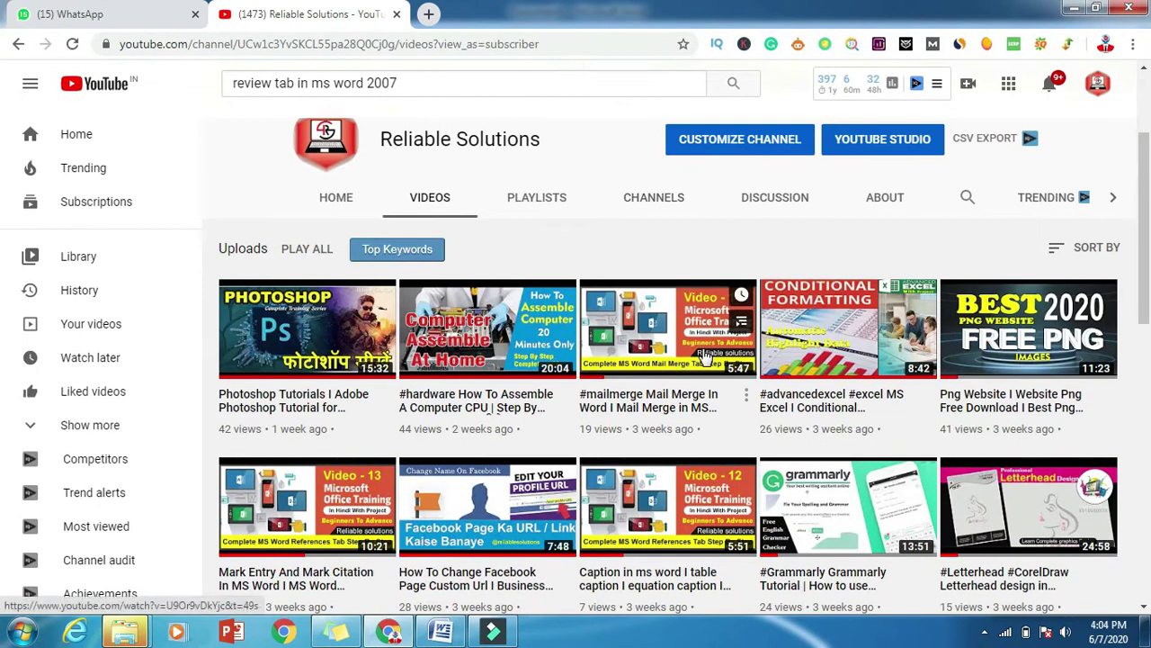
{"action": "left_click", "coordinate": [847, 530]}
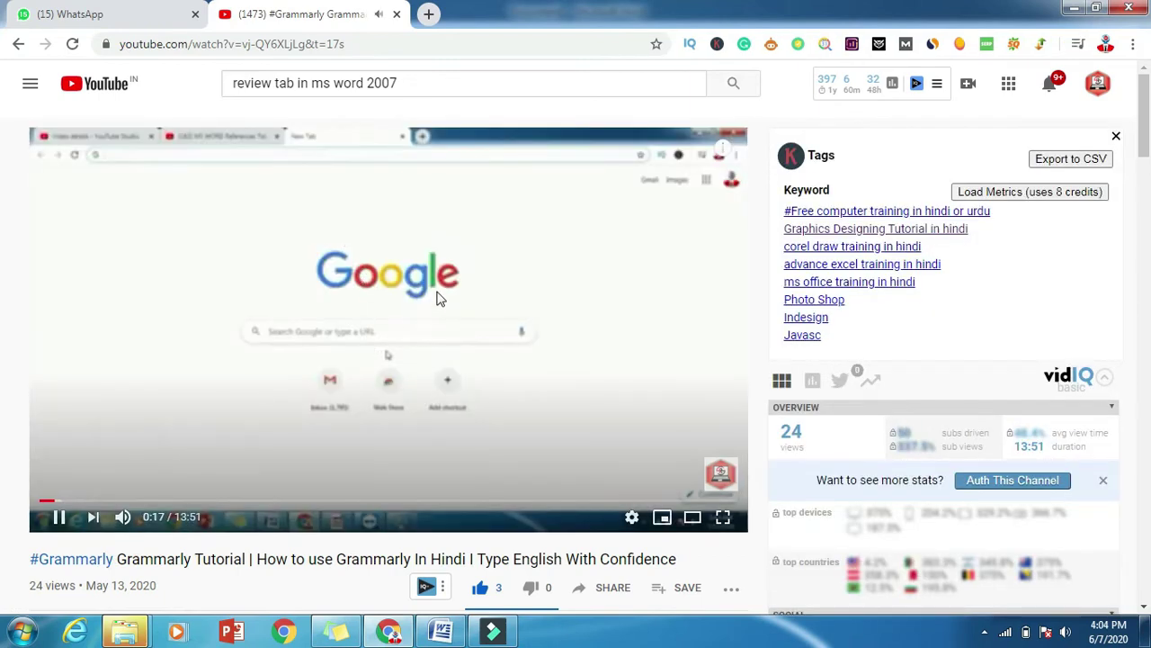
{"action": "left_click", "coordinate": [378, 363]}
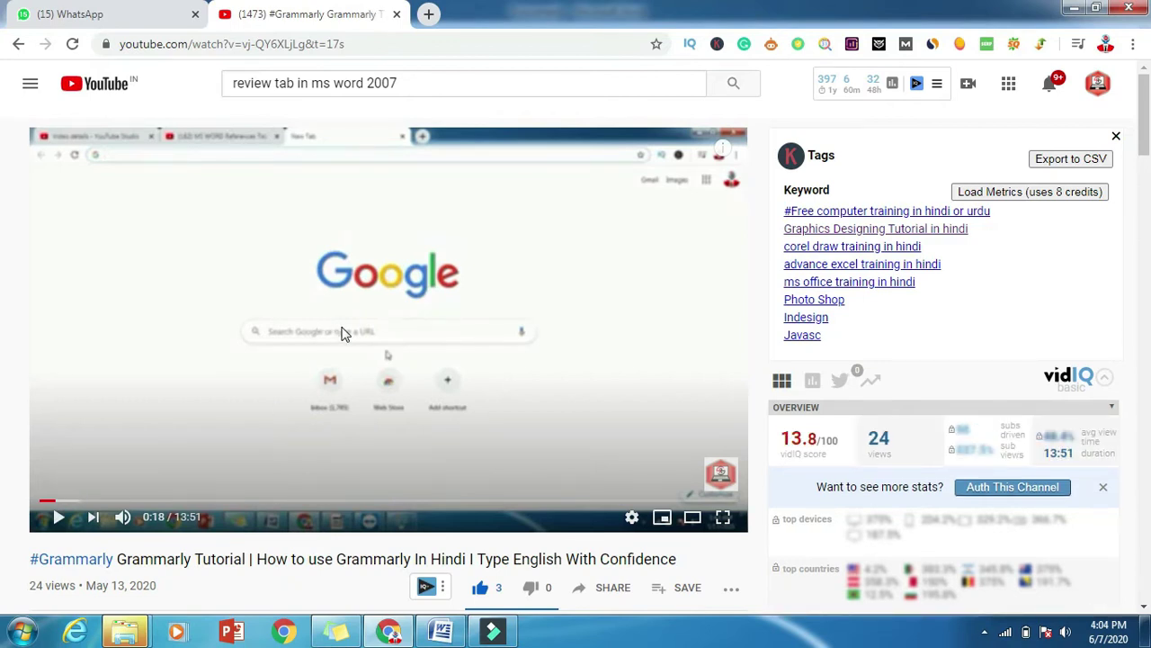
{"action": "left_click", "coordinate": [441, 631]}
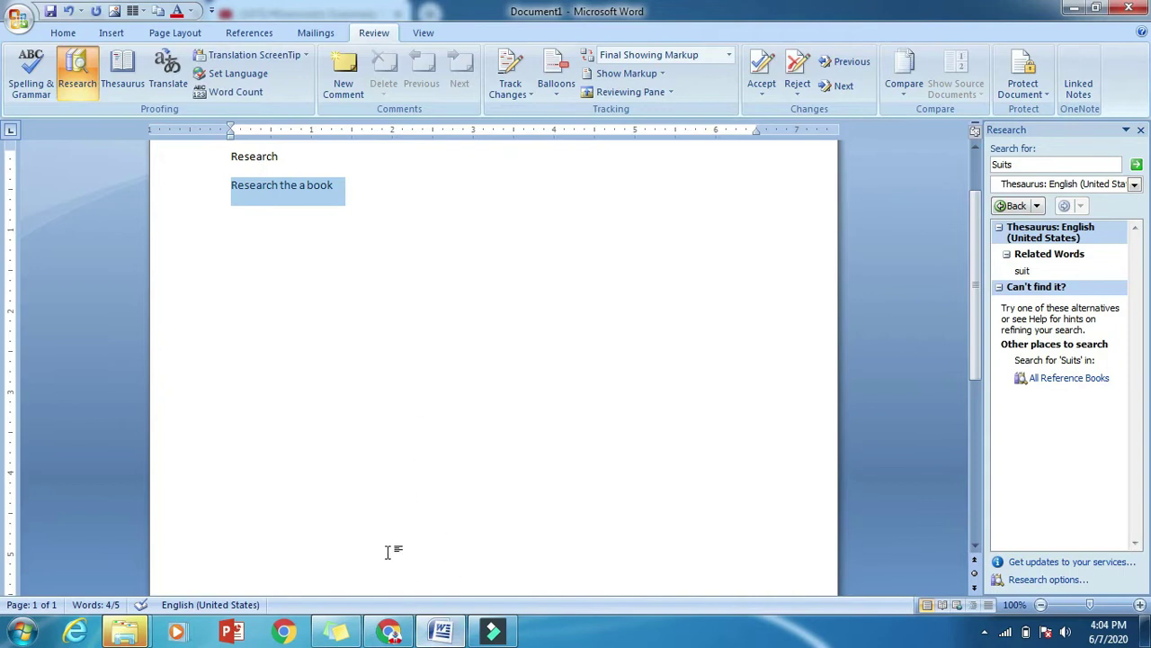
Step: Jump the Grammarly video ahead to 2:20 and pause it at 2:23
{"action": "left_click", "coordinate": [385, 632]}
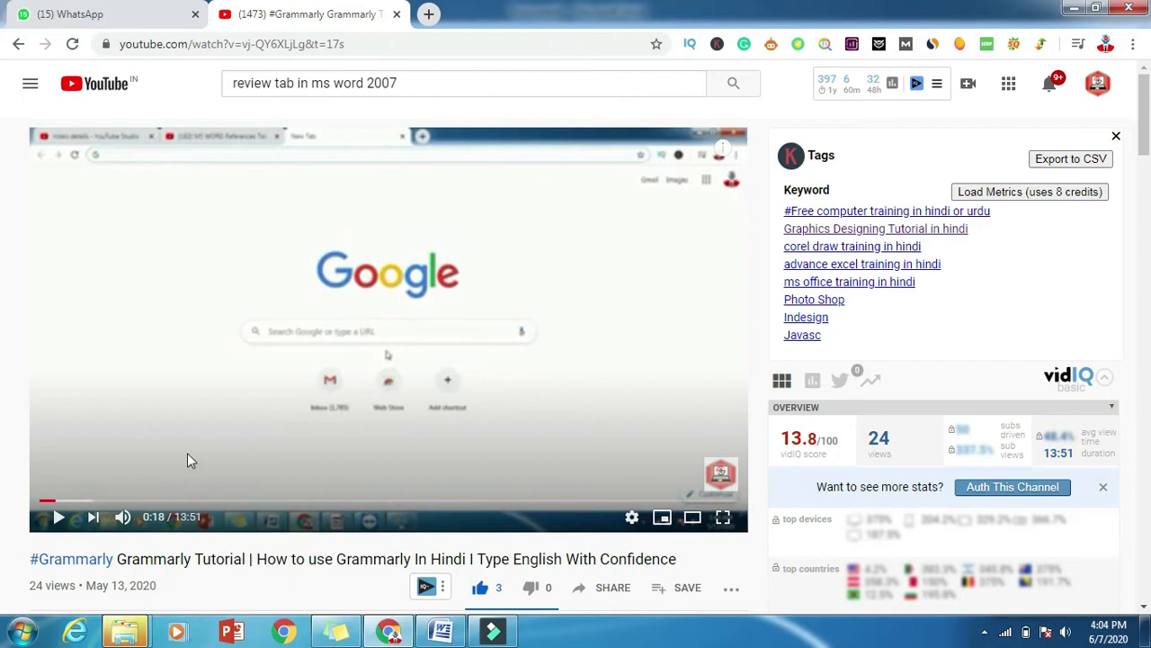
{"action": "scroll", "coordinate": [192, 435], "scroll_direction": "down", "scroll_amount": 1}
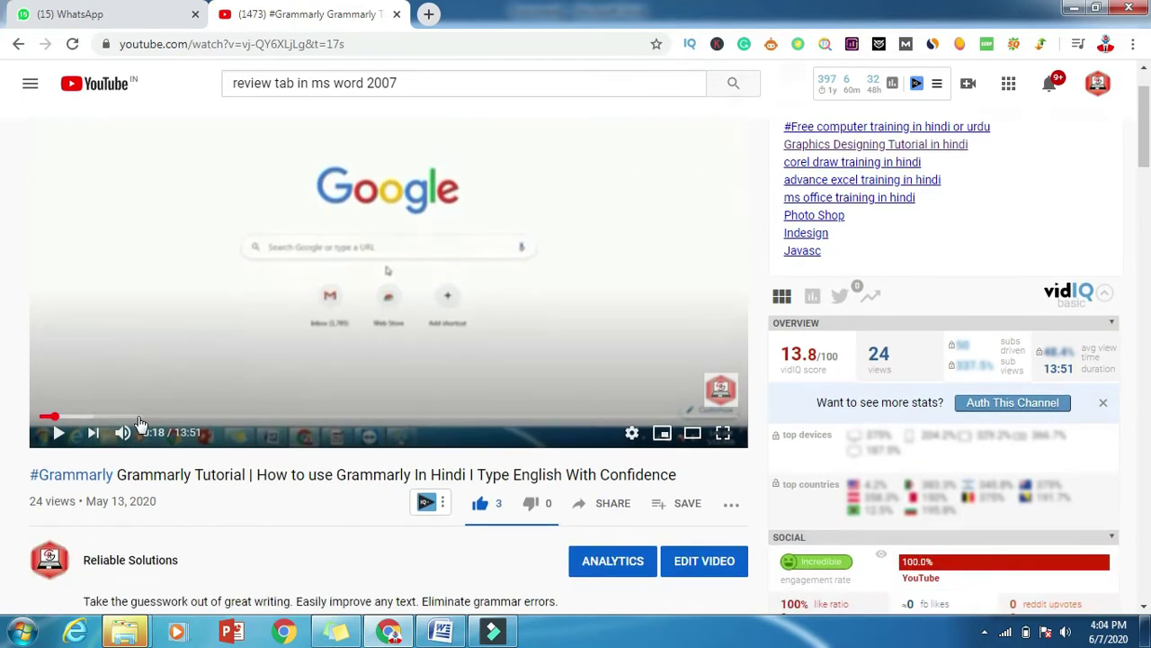
{"action": "left_click", "coordinate": [58, 432]}
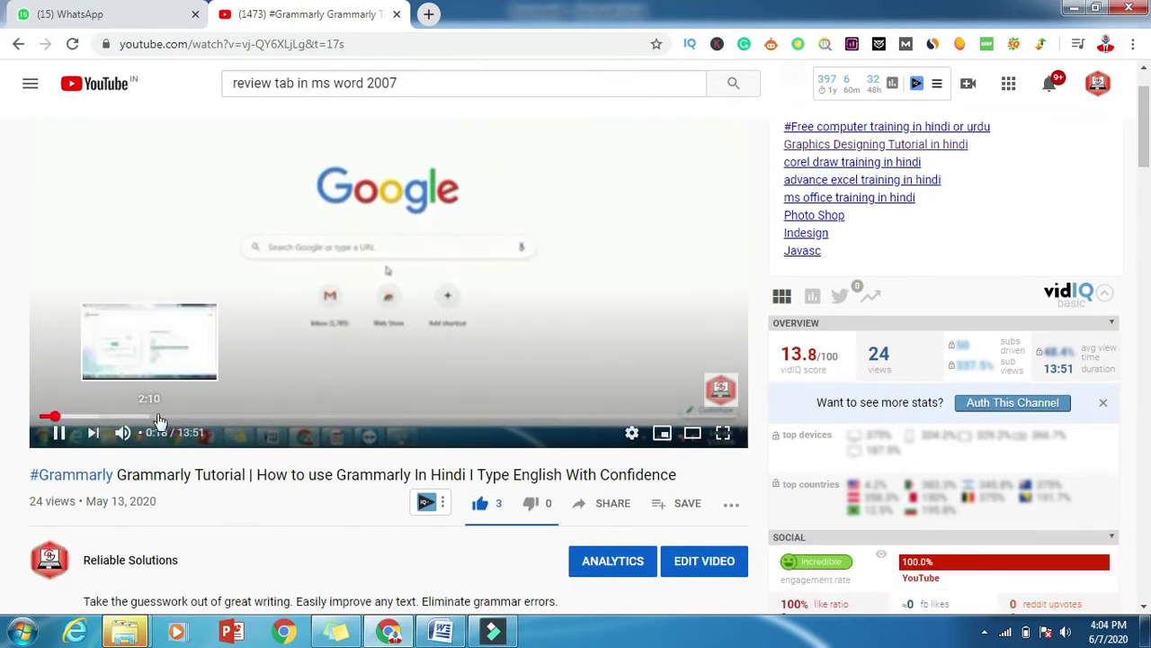
{"action": "left_click", "coordinate": [155, 417]}
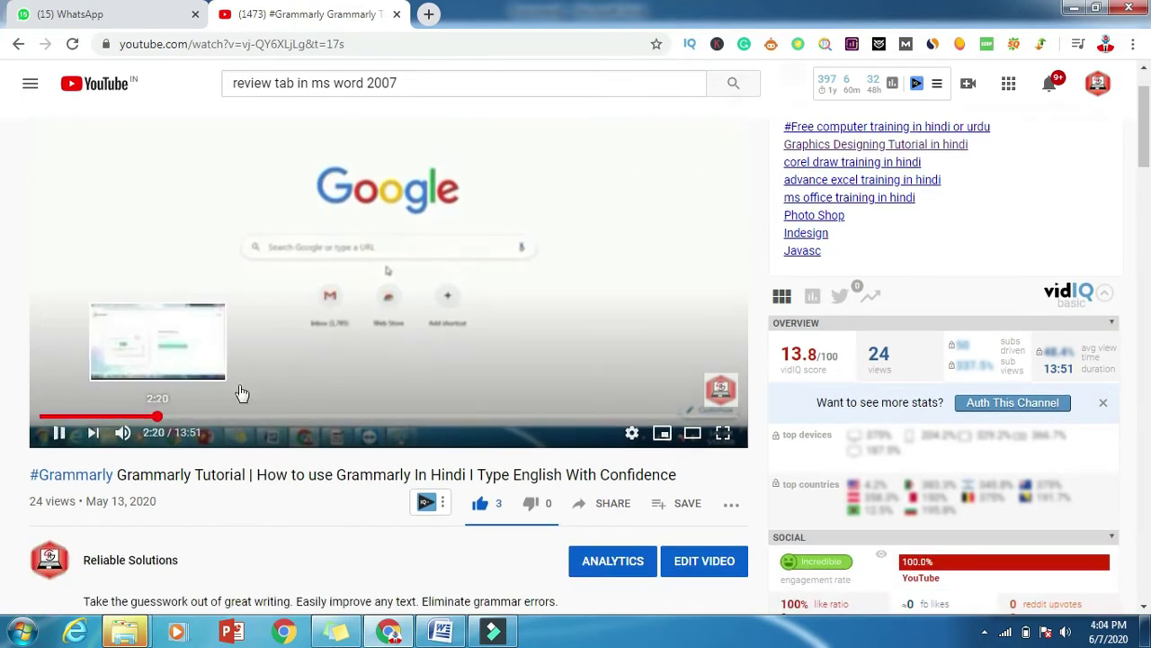
{"action": "scroll", "coordinate": [444, 341], "scroll_direction": "up", "scroll_amount": 1}
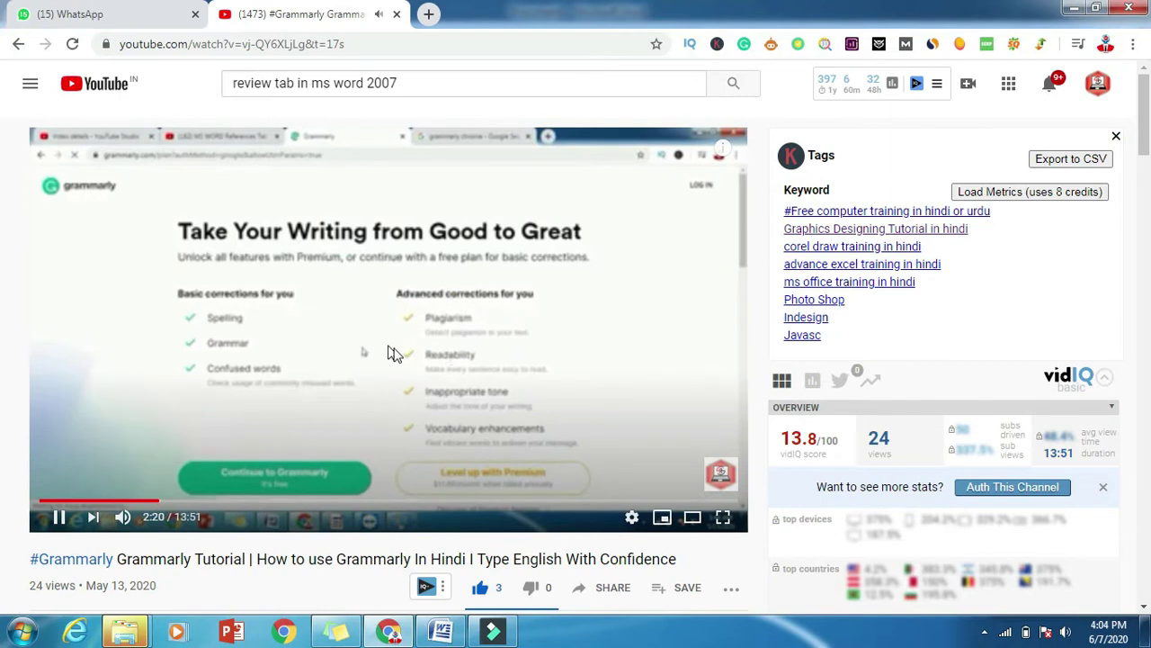
{"action": "left_click", "coordinate": [330, 346]}
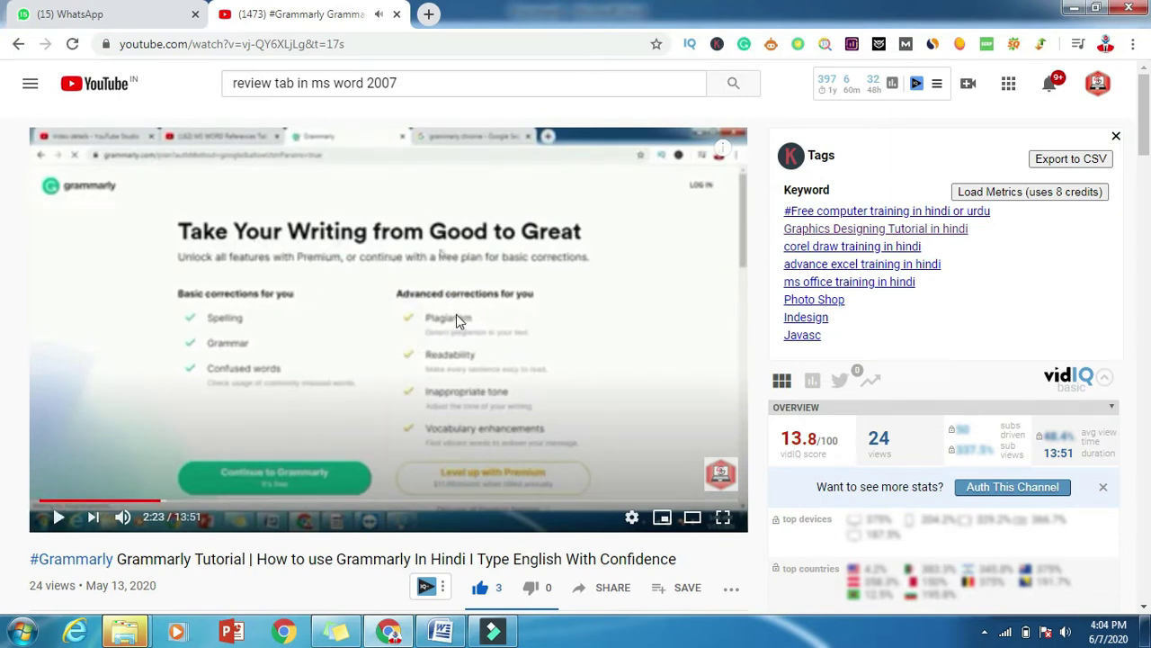
Step: Return to Word, deselect the line, and open then close the Research pane
{"action": "left_click", "coordinate": [440, 629]}
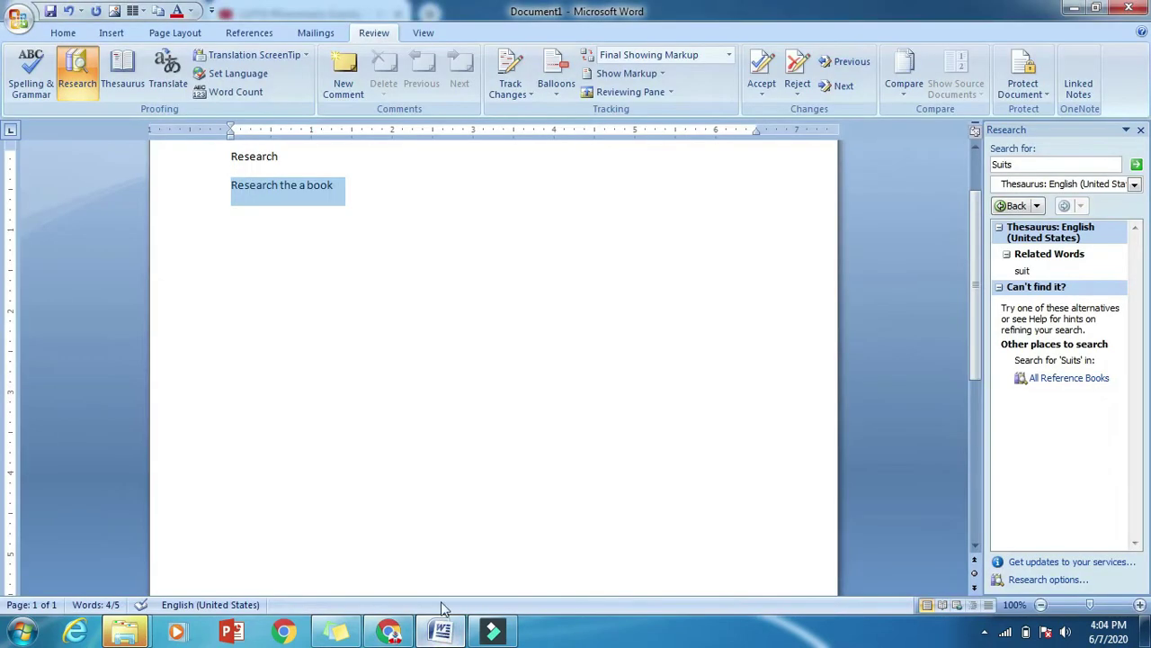
{"action": "left_click", "coordinate": [352, 264]}
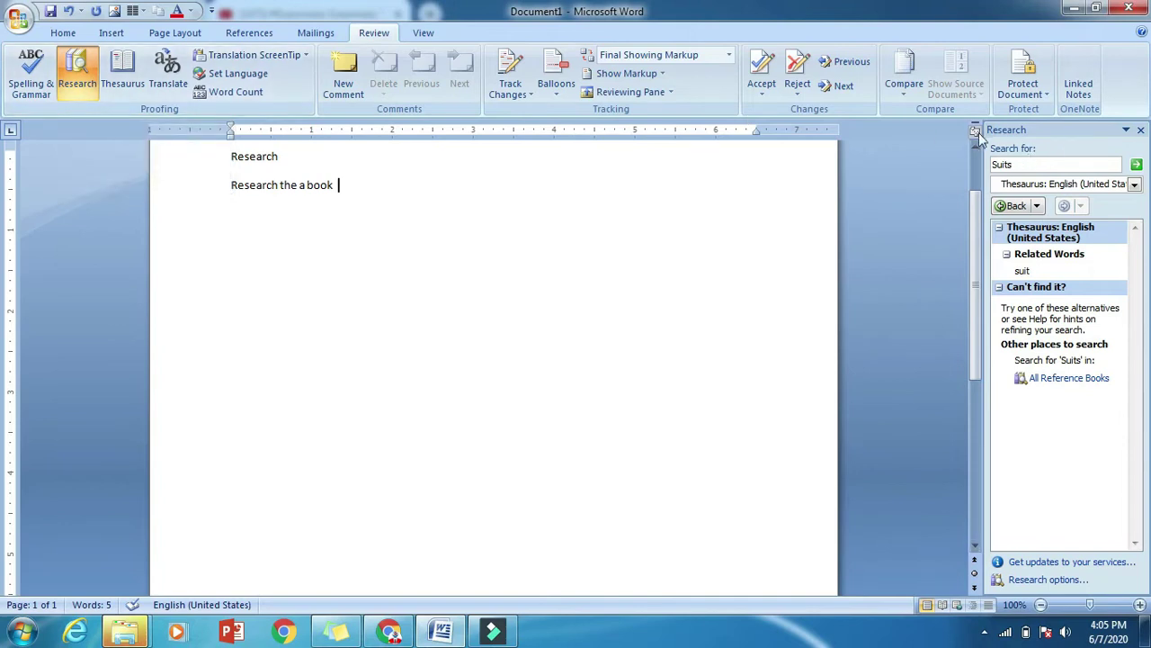
{"action": "left_click", "coordinate": [1140, 130]}
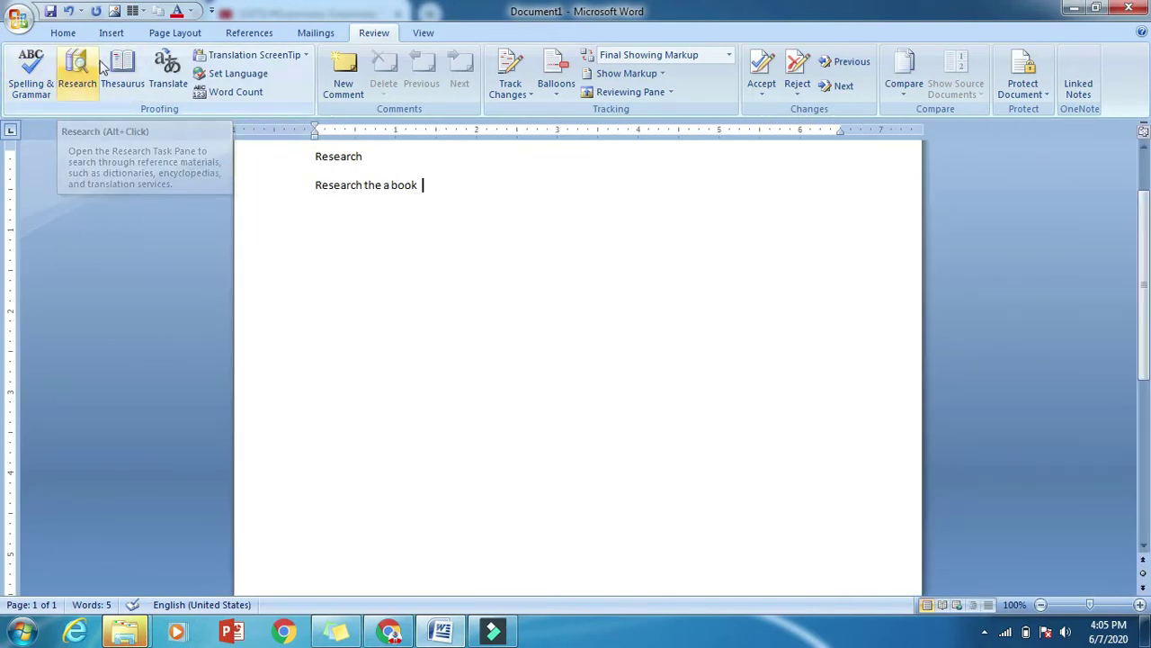
{"action": "left_click", "coordinate": [80, 77]}
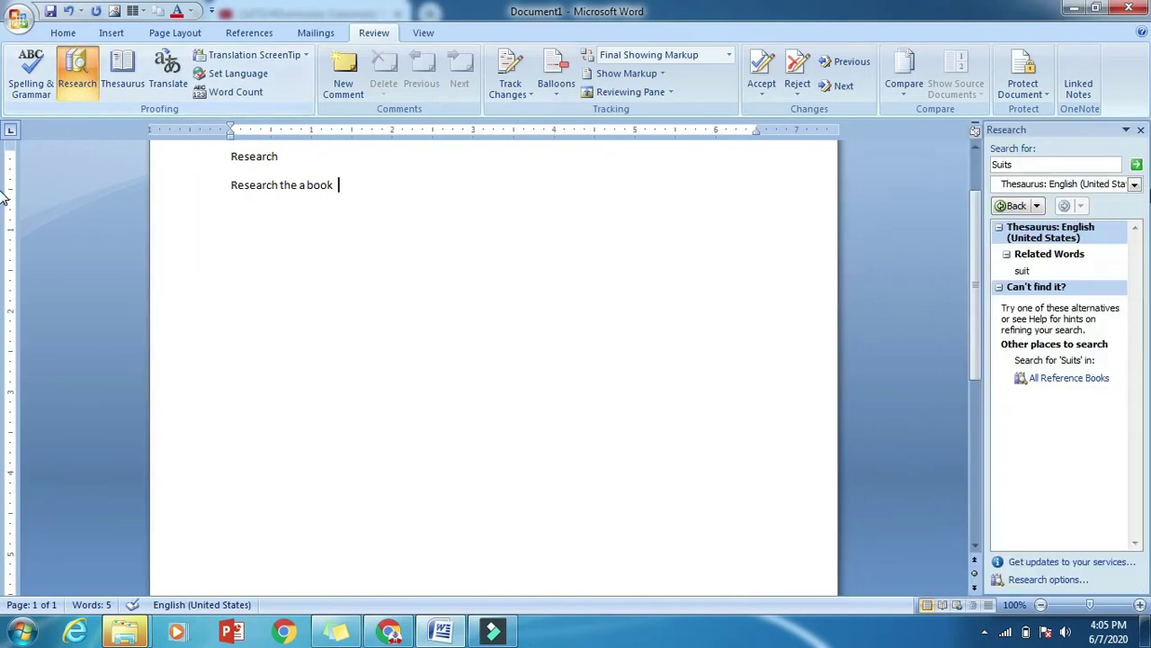
{"action": "left_click", "coordinate": [1140, 130]}
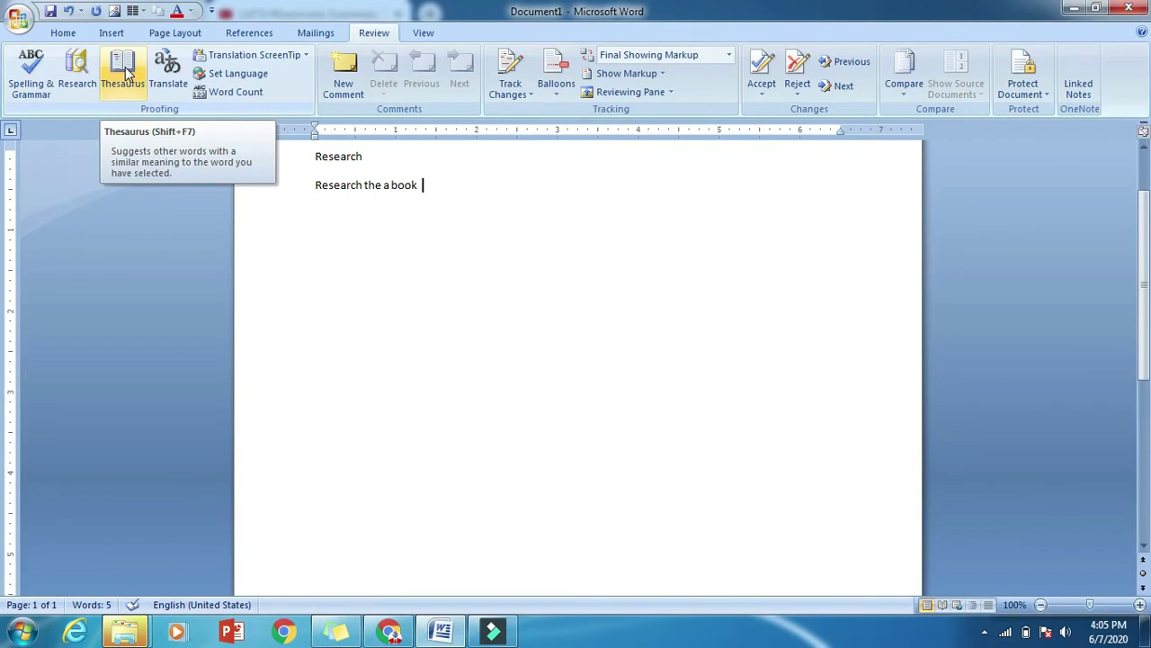
Step: Select 'Research' and browse its thesaurus synonyms through study, learning and culture
{"action": "double_click", "coordinate": [355, 159]}
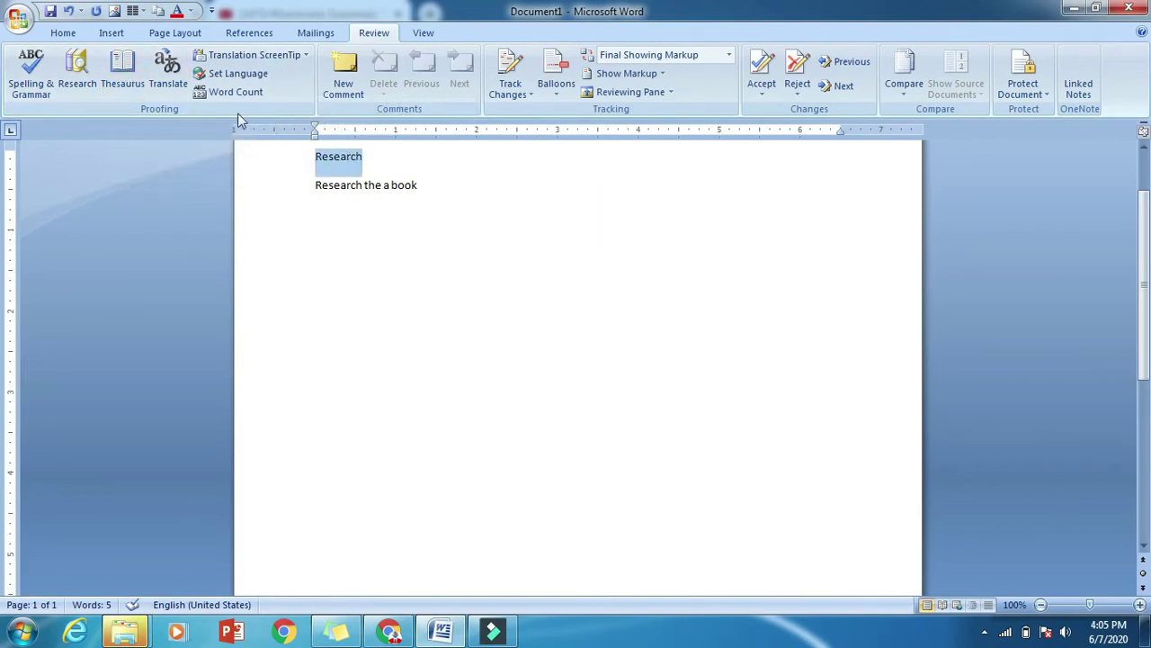
{"action": "left_click", "coordinate": [139, 77]}
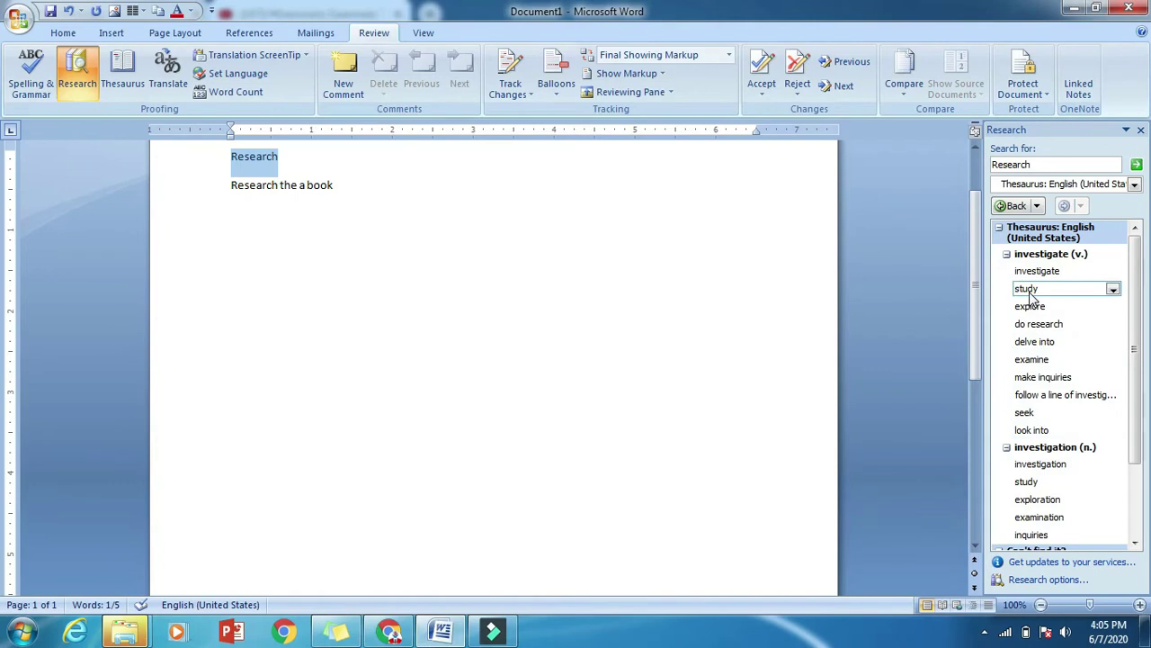
{"action": "left_click", "coordinate": [1028, 289]}
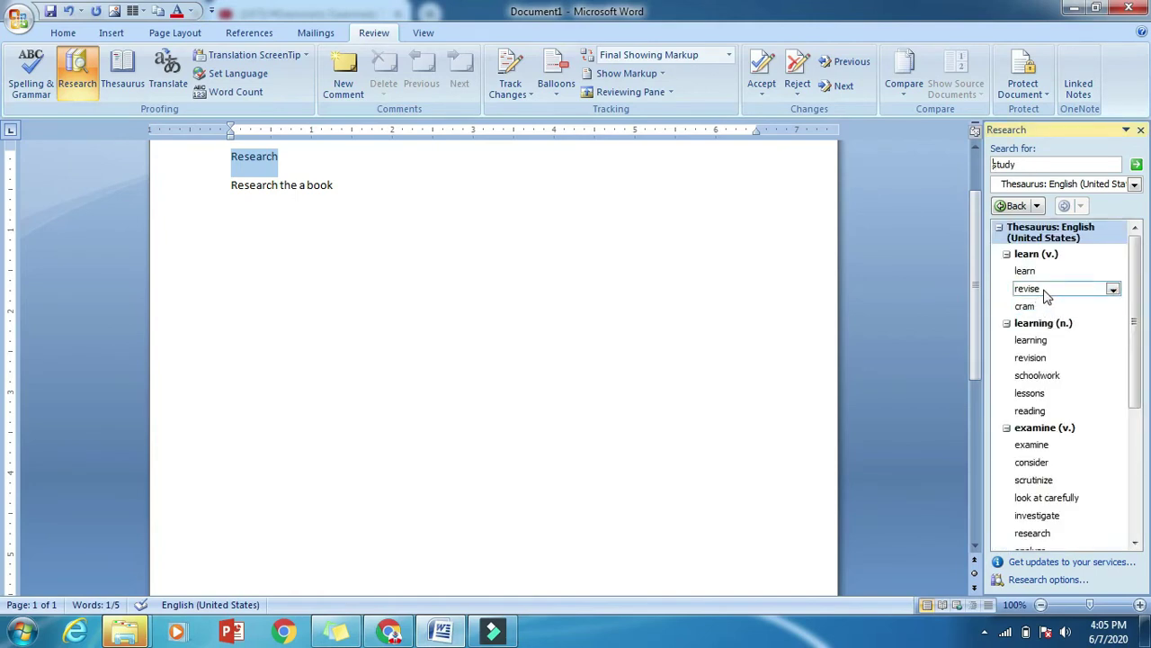
{"action": "left_click", "coordinate": [1035, 340]}
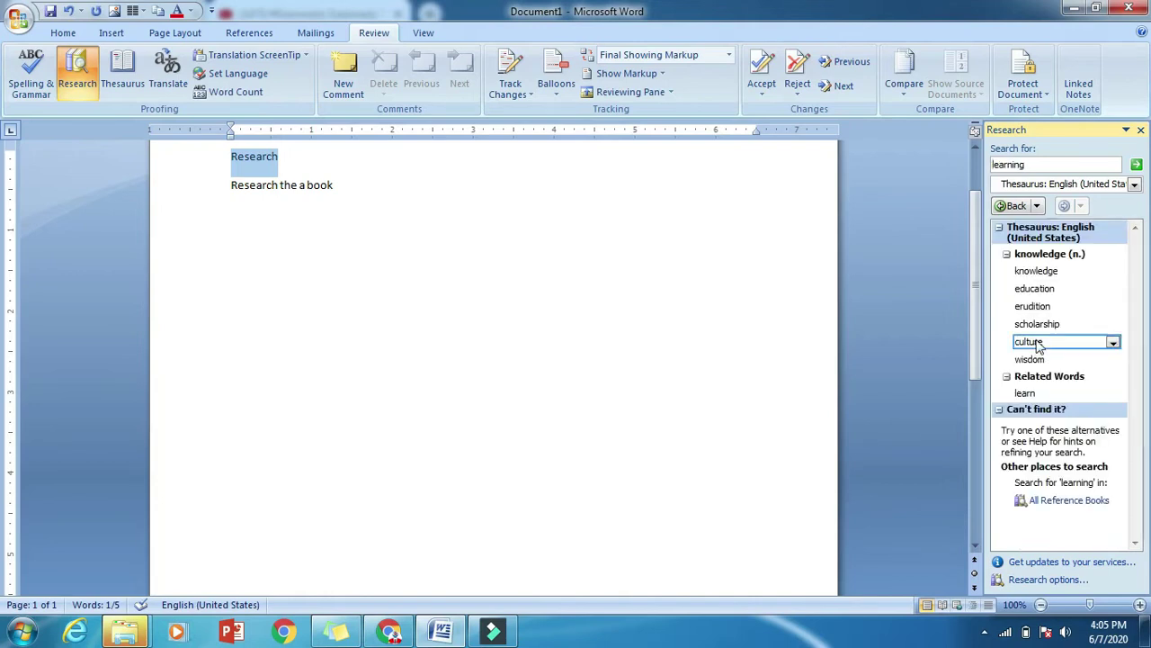
{"action": "left_click", "coordinate": [1035, 342]}
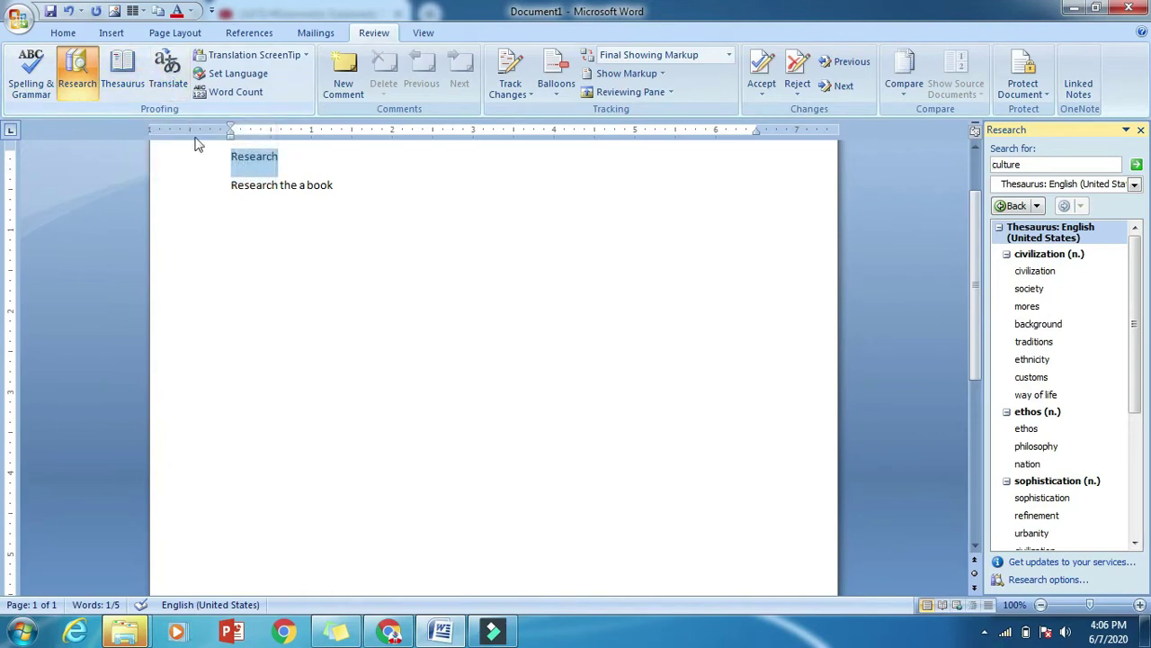
Step: Translate 'Research' into Hindi as अनुसंधान and show the available wireless networks
{"action": "left_click", "coordinate": [165, 70]}
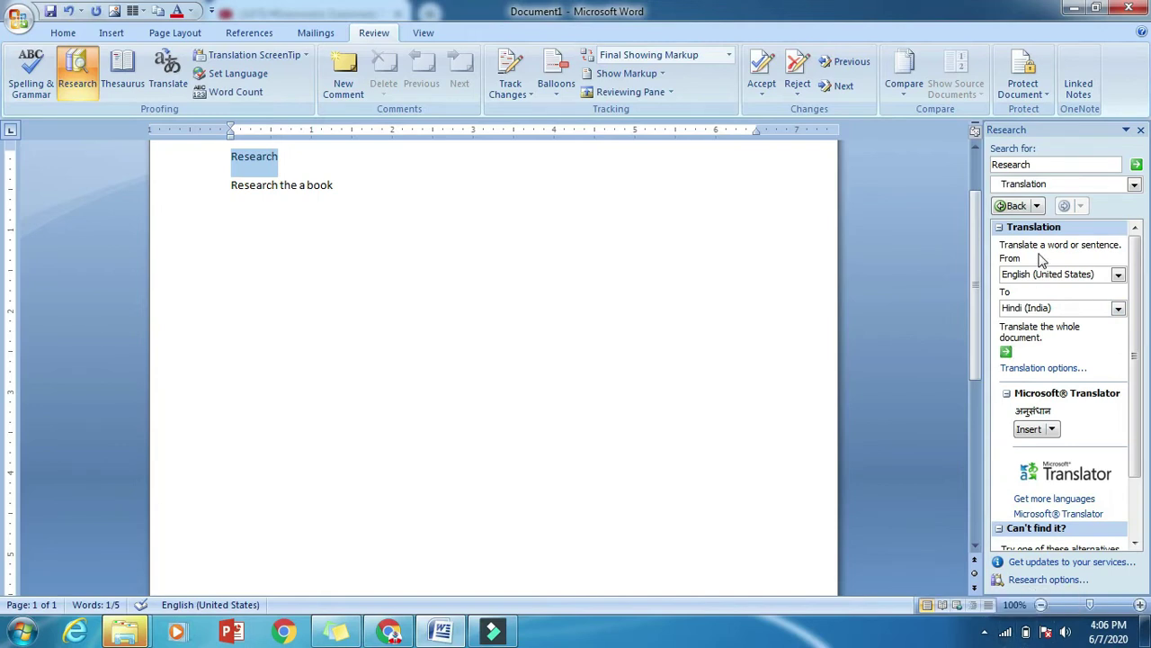
{"action": "left_click", "coordinate": [1005, 633]}
Step: Disconnect from the wireless network and reopen the translation lookup in Word
{"action": "left_click", "coordinate": [904, 384]}
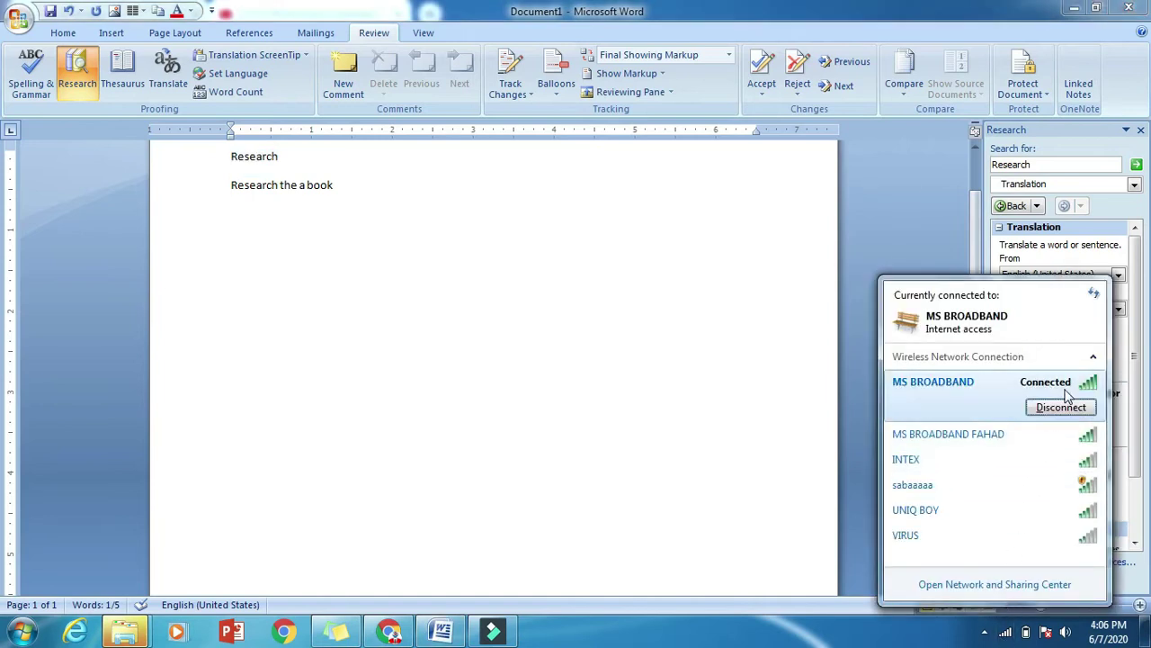
{"action": "left_click", "coordinate": [935, 381]}
{"action": "left_click", "coordinate": [781, 378]}
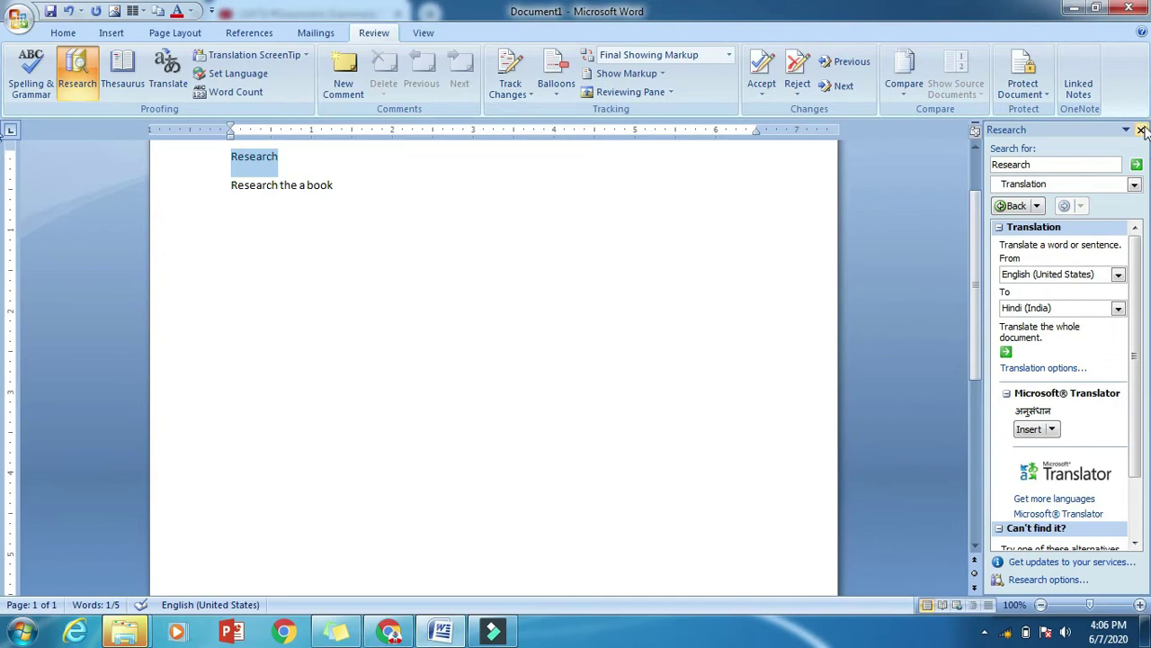
{"action": "left_click", "coordinate": [1141, 130]}
{"action": "left_click", "coordinate": [168, 70]}
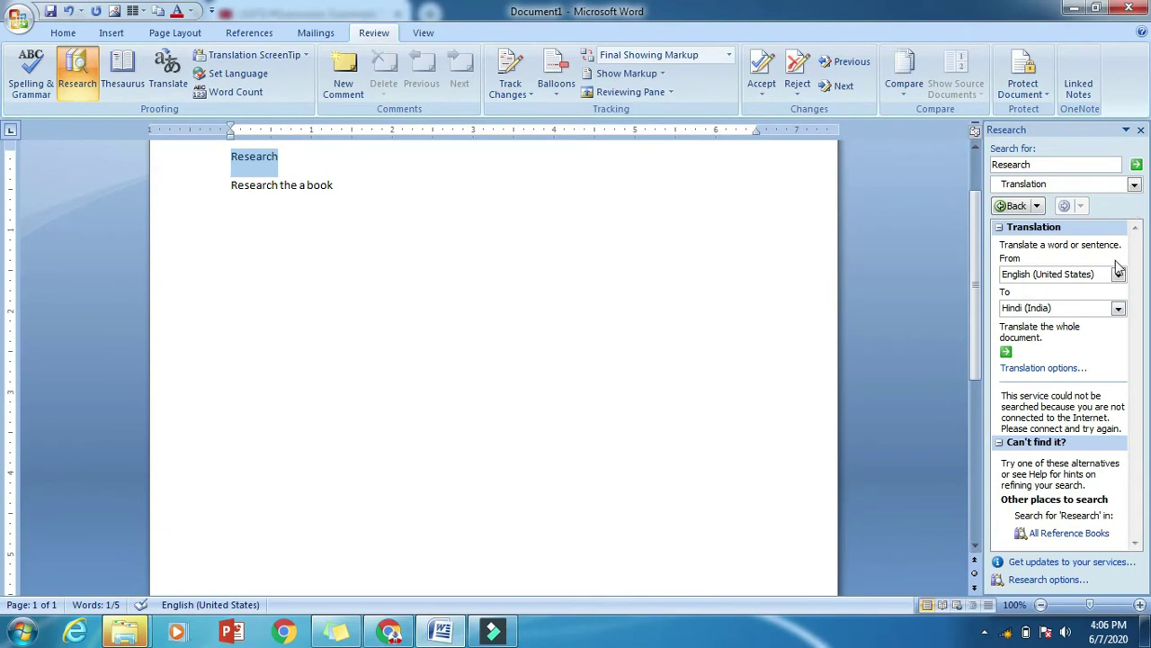
Step: Switch the target language to Telugu, then back to Hindi (India)
{"action": "left_click", "coordinate": [1044, 308]}
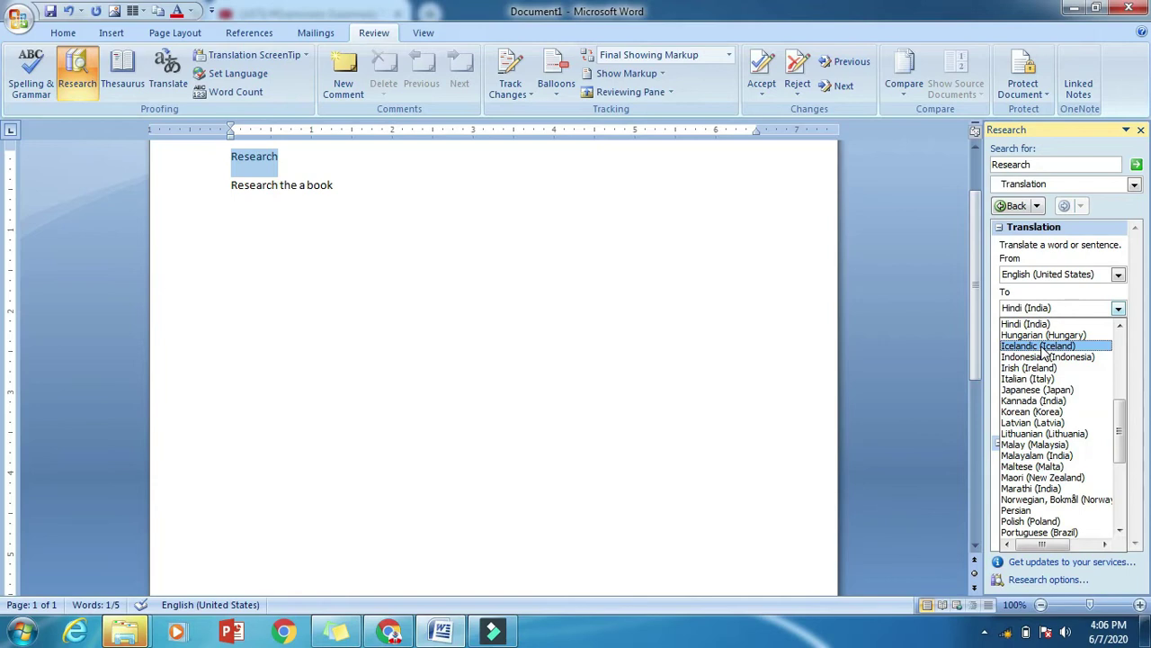
{"action": "scroll", "coordinate": [1043, 405], "scroll_direction": "down", "scroll_amount": 5}
{"action": "left_click", "coordinate": [1025, 501]}
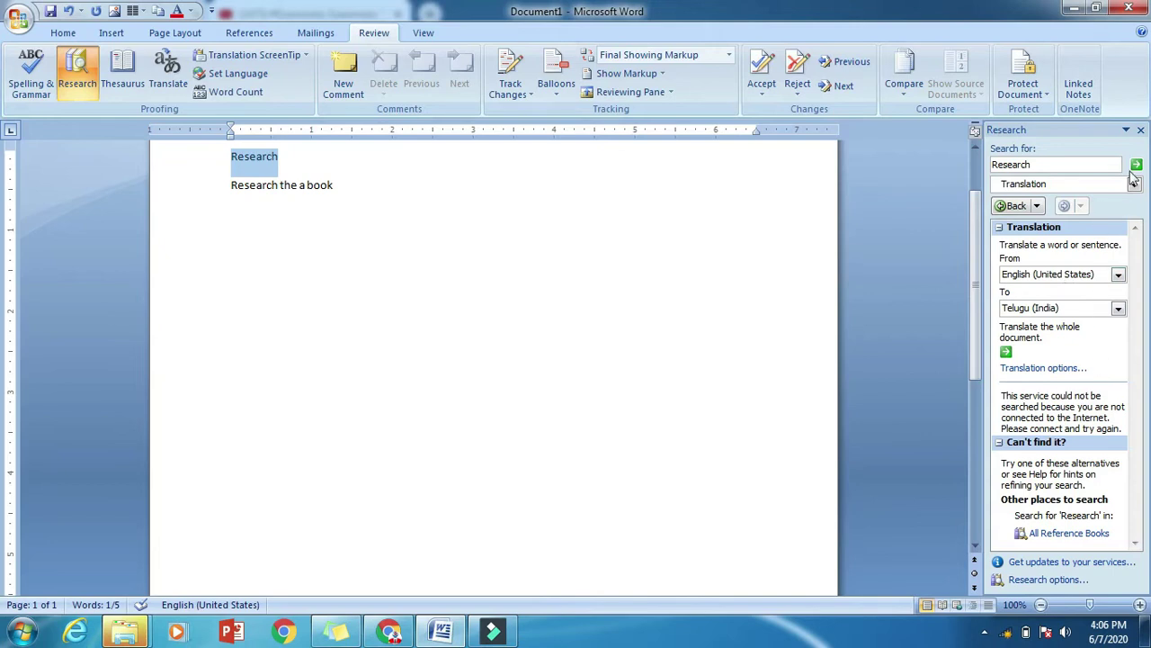
{"action": "left_click", "coordinate": [1069, 309]}
{"action": "key", "text": "h"}
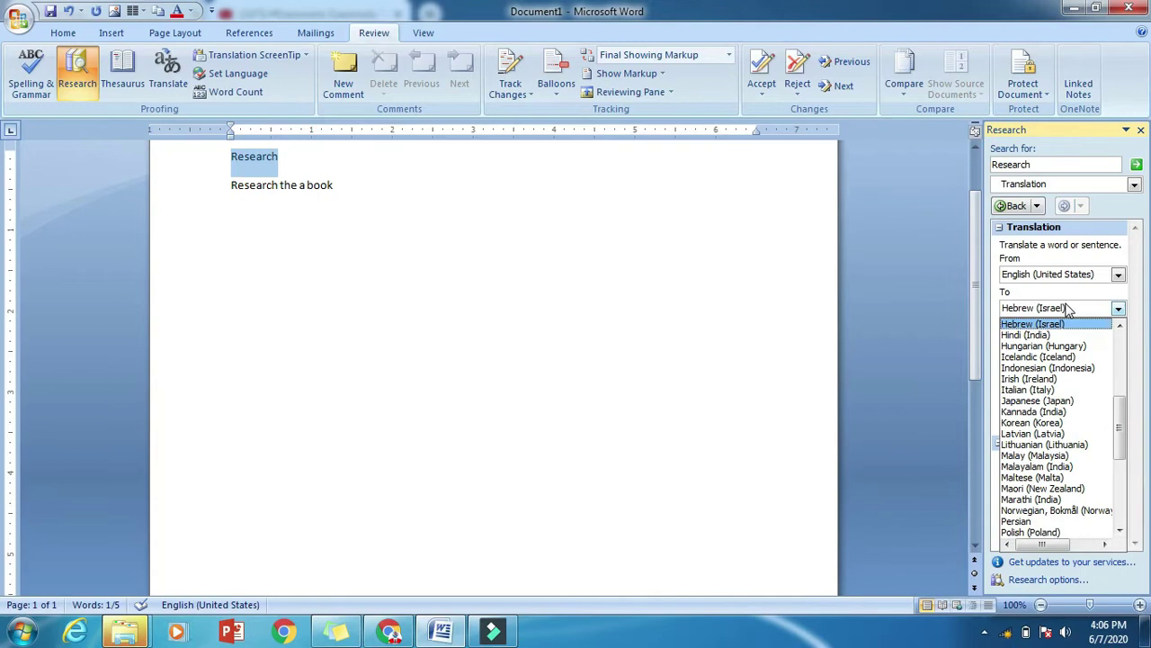
{"action": "left_click", "coordinate": [1067, 335]}
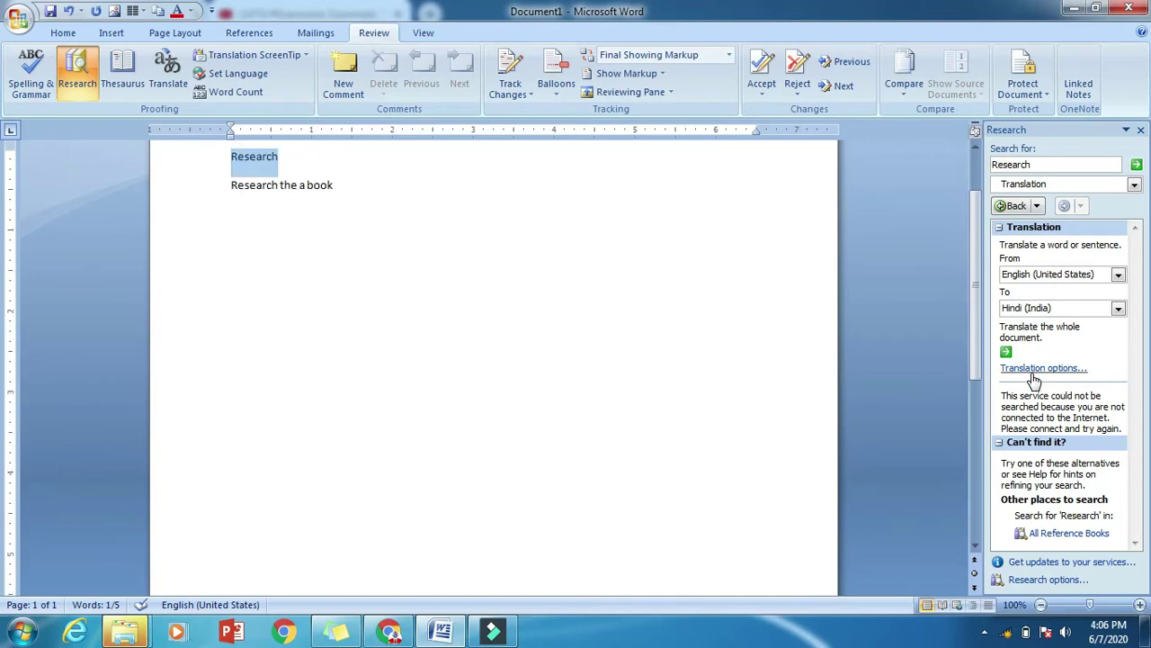
{"action": "scroll", "coordinate": [1032, 358], "scroll_direction": "up", "scroll_amount": 2}
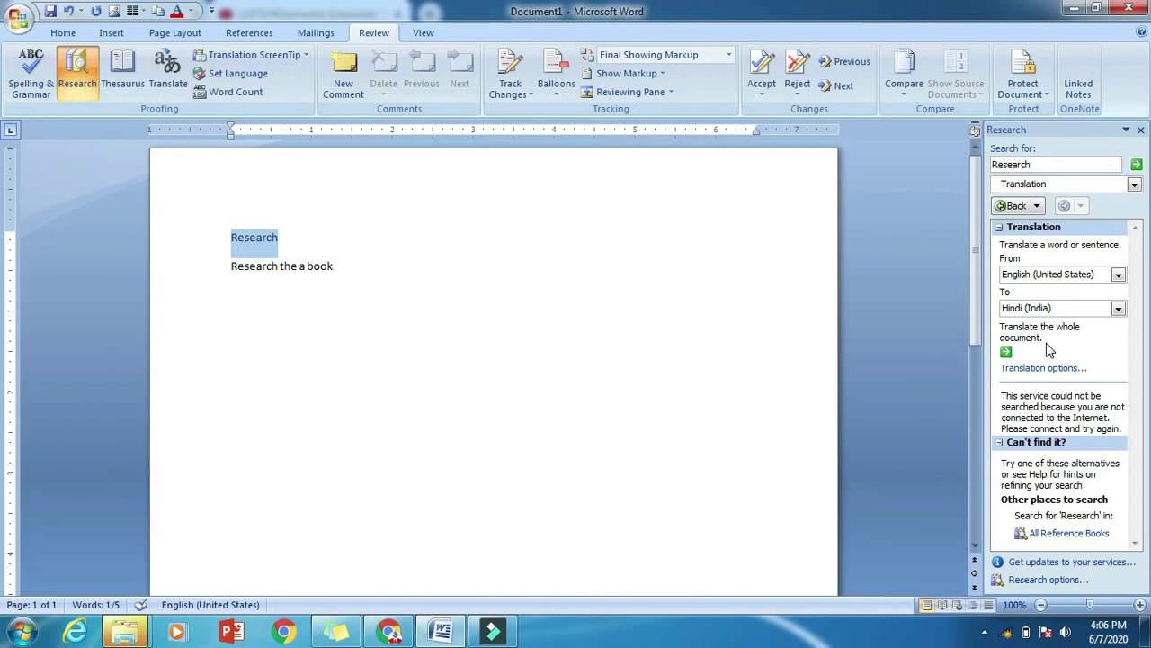
Step: Open a new Chrome tab and reconnect to the wireless network
{"action": "left_click", "coordinate": [399, 635]}
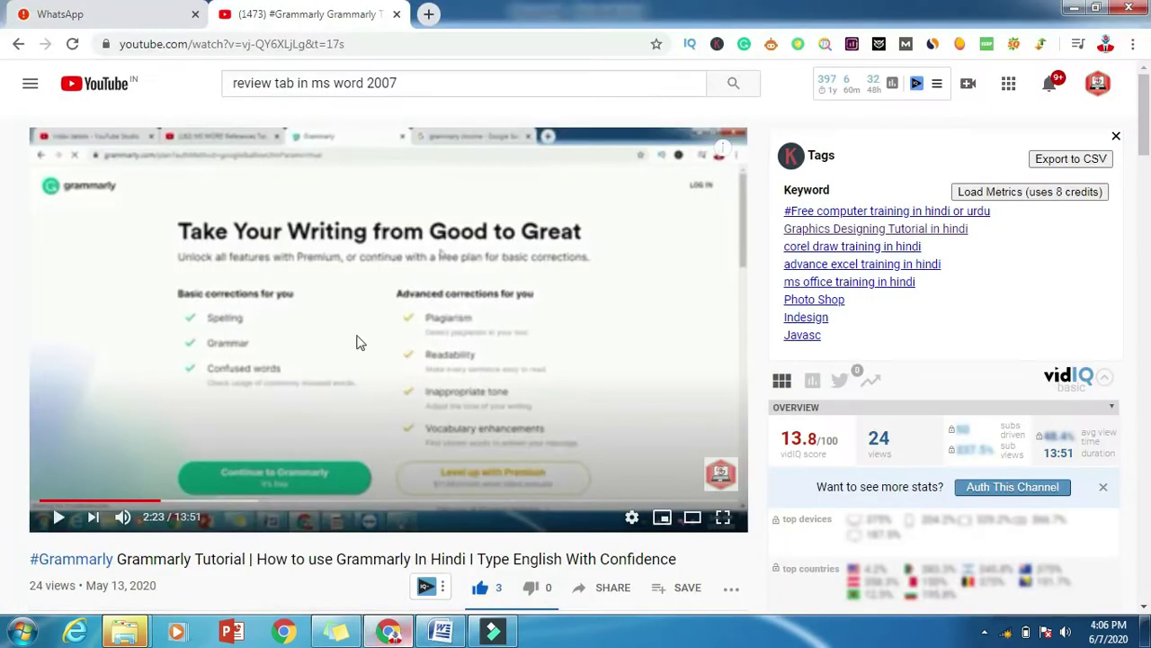
{"action": "left_click", "coordinate": [430, 14]}
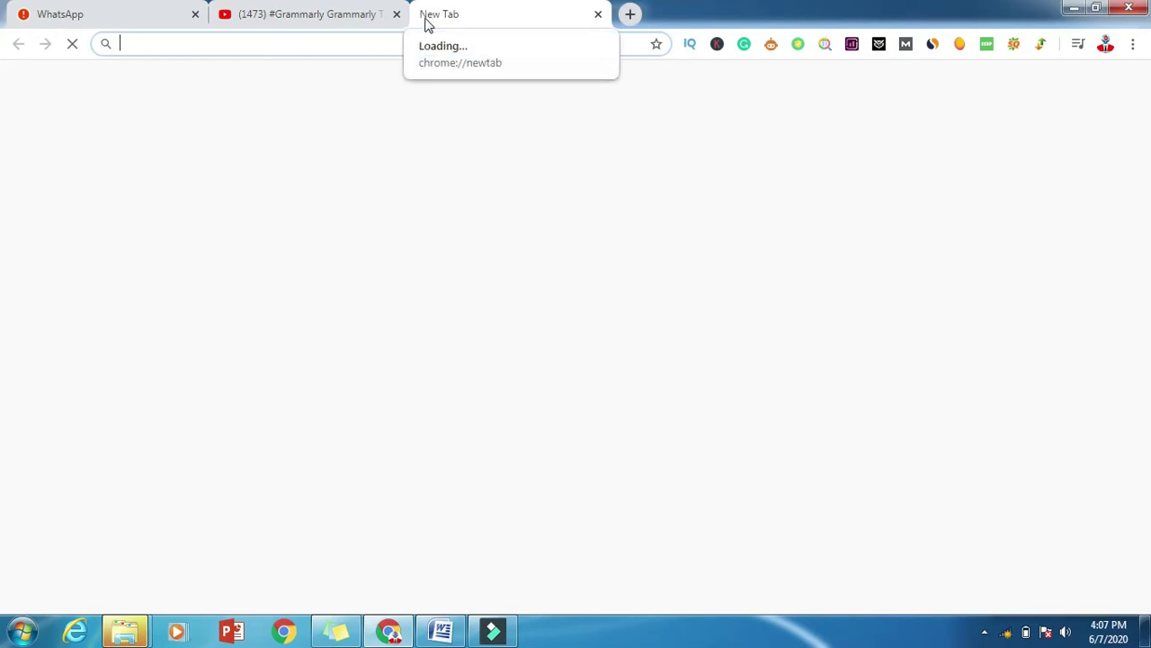
{"action": "key", "text": "alt+Tab"}
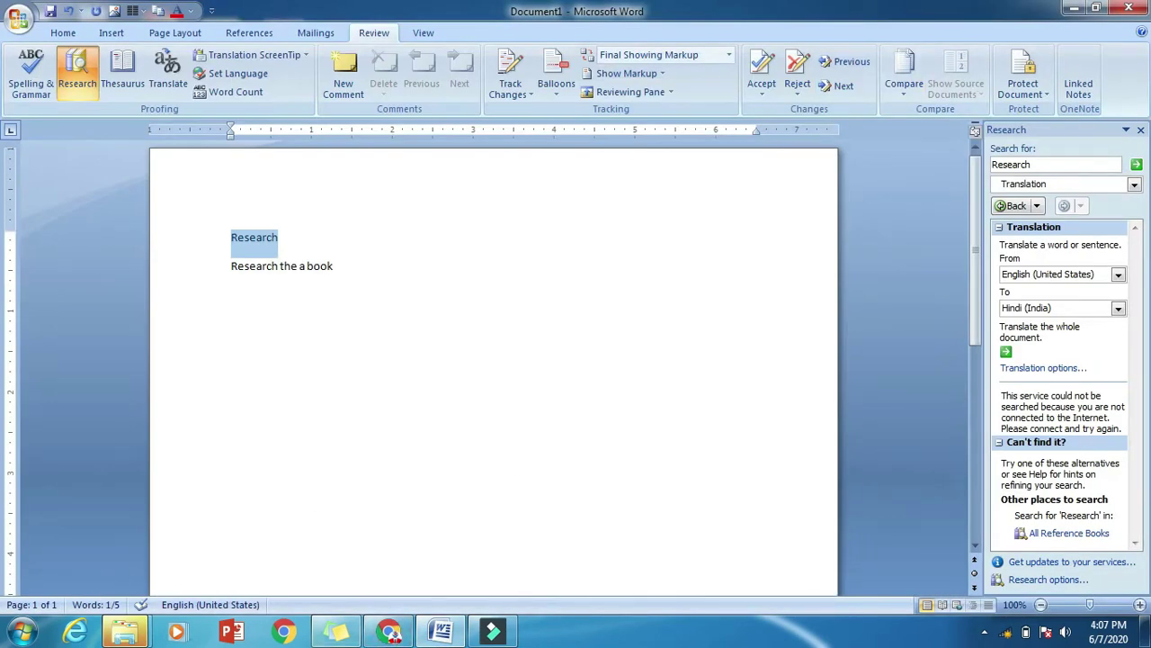
{"action": "left_click", "coordinate": [1006, 634]}
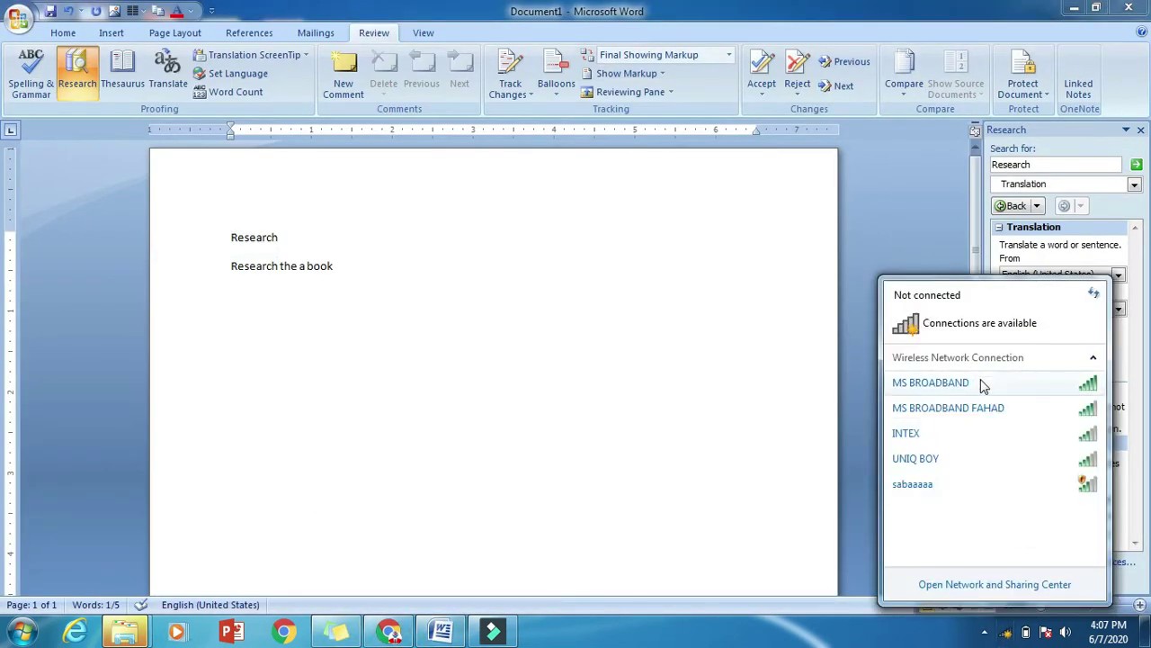
{"action": "left_click", "coordinate": [914, 383]}
{"action": "left_click", "coordinate": [1067, 408]}
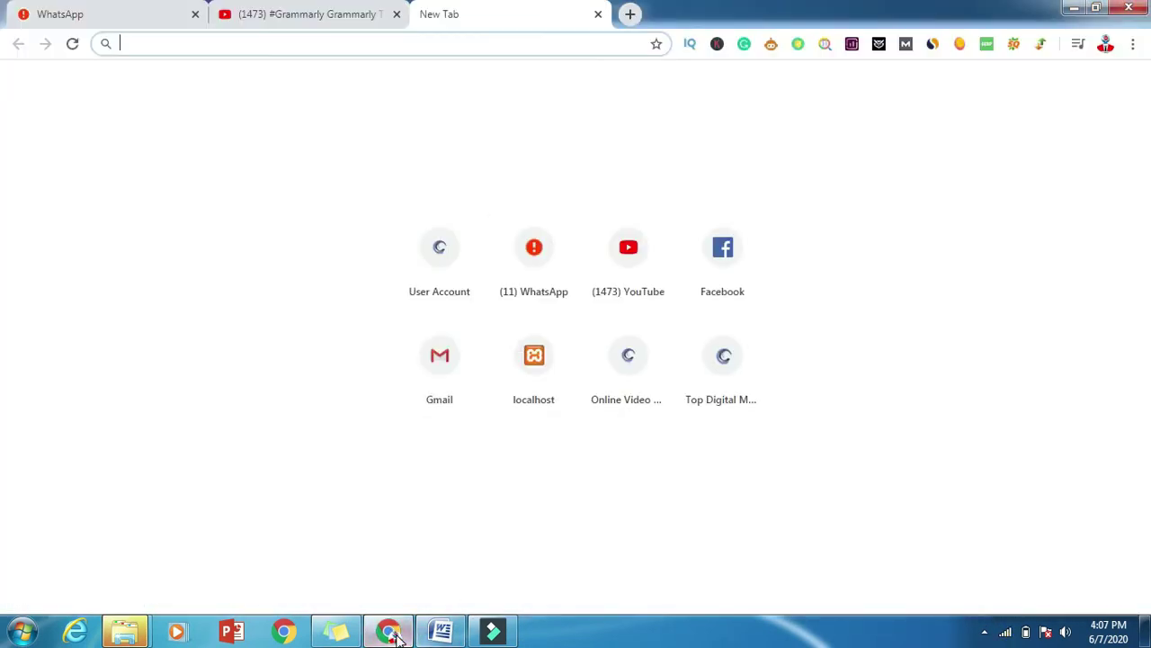
Step: Open Gmail from the new tab's shortcut to confirm internet access
{"action": "left_click", "coordinate": [393, 634]}
{"action": "left_click", "coordinate": [393, 634]}
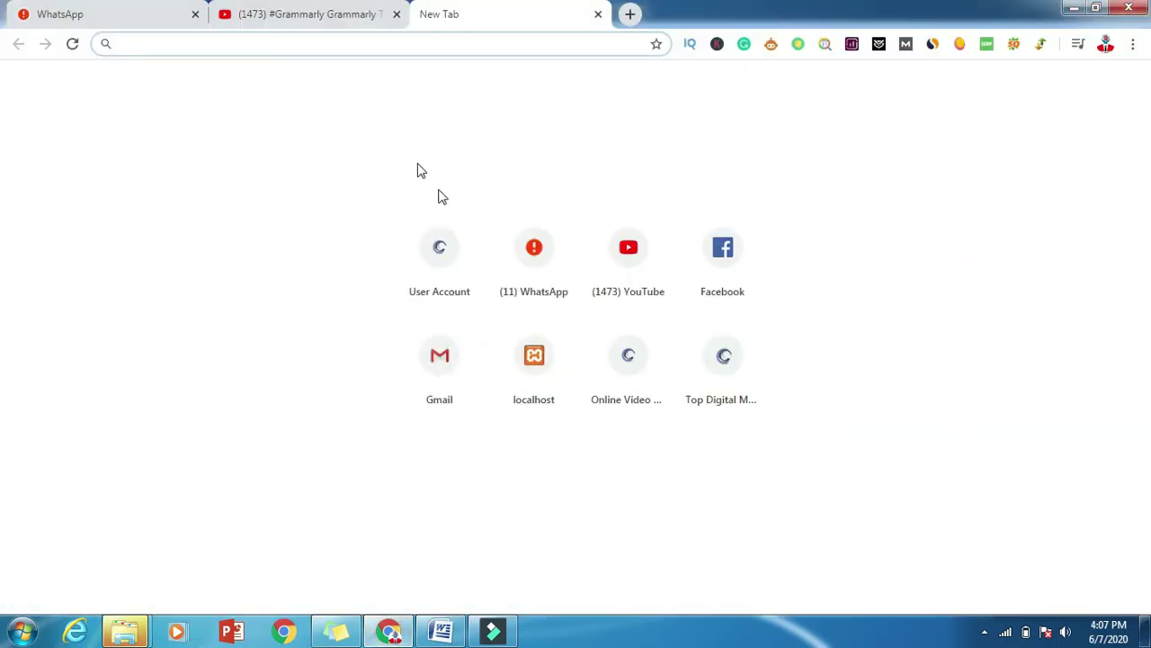
{"action": "left_click", "coordinate": [438, 360]}
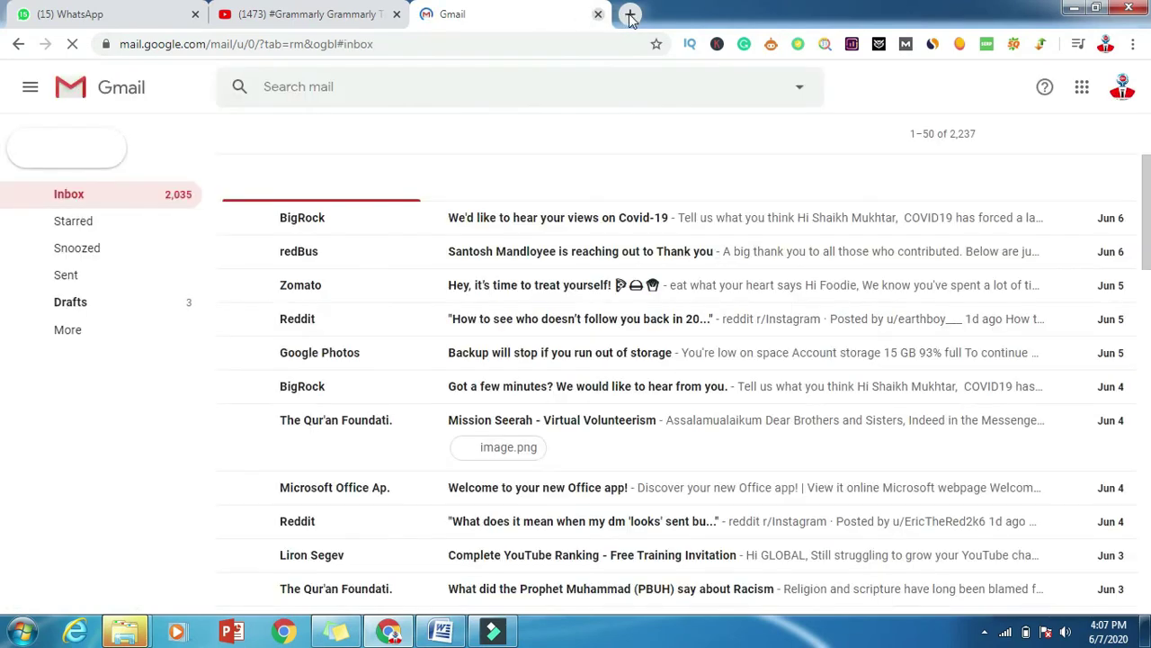
Step: Replace the Gmail tab with google.com and launch Google Translate from the apps grid
{"action": "left_click", "coordinate": [599, 15]}
{"action": "left_click", "coordinate": [430, 14]}
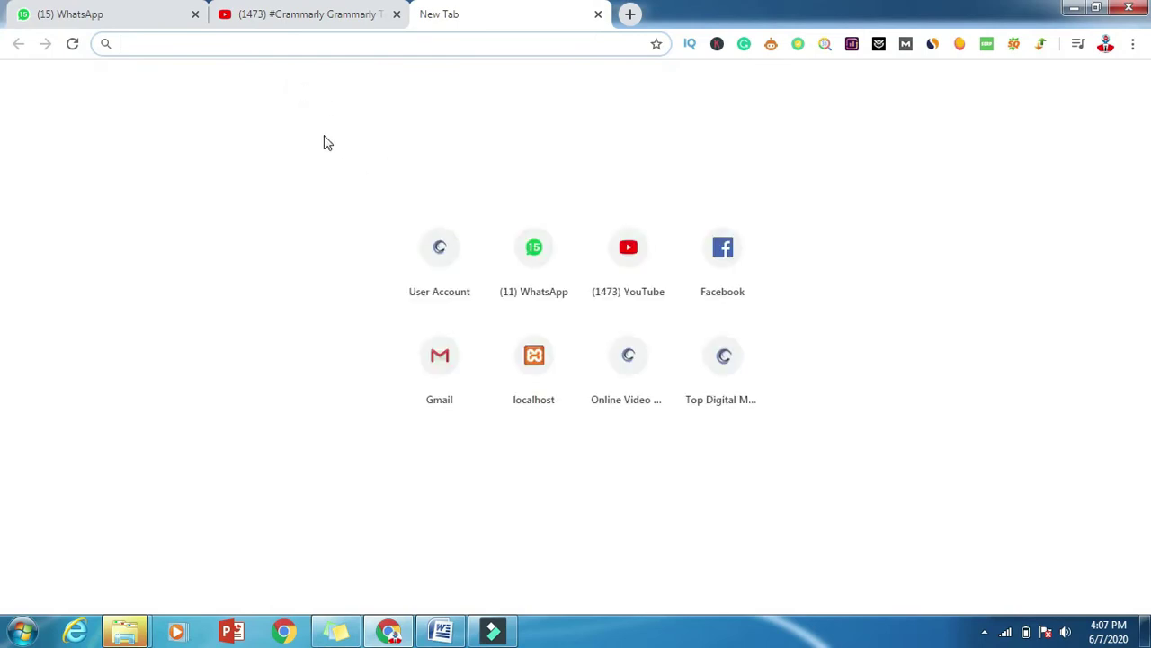
{"action": "type", "text": "g"}
{"action": "key", "text": "Return"}
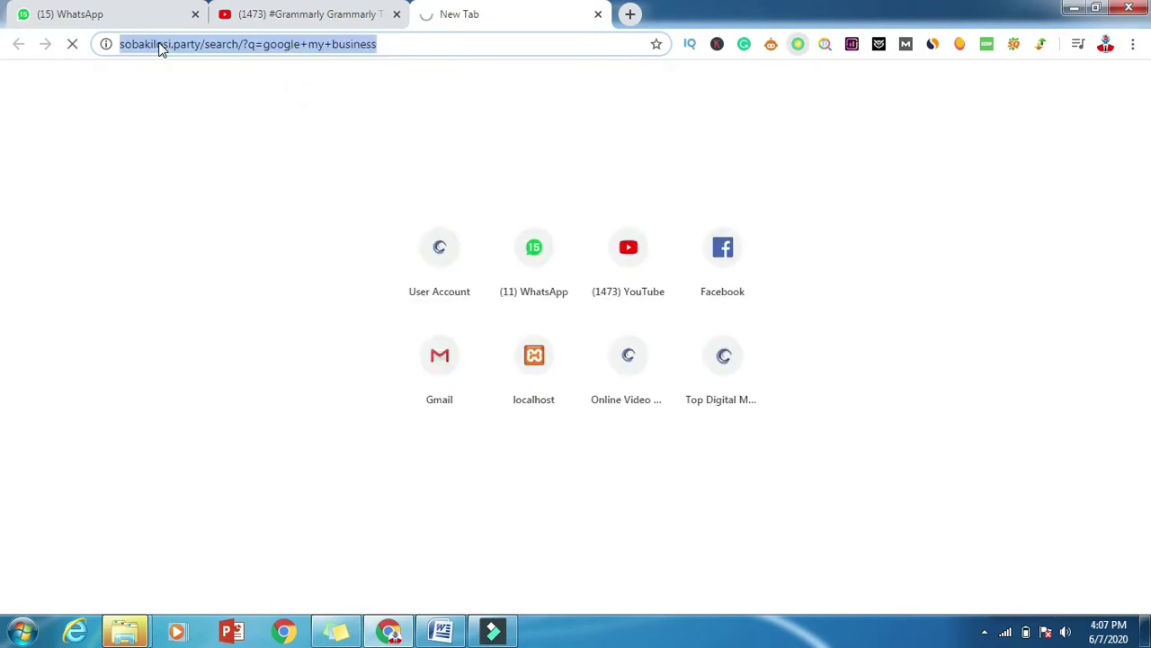
{"action": "type", "text": "g"}
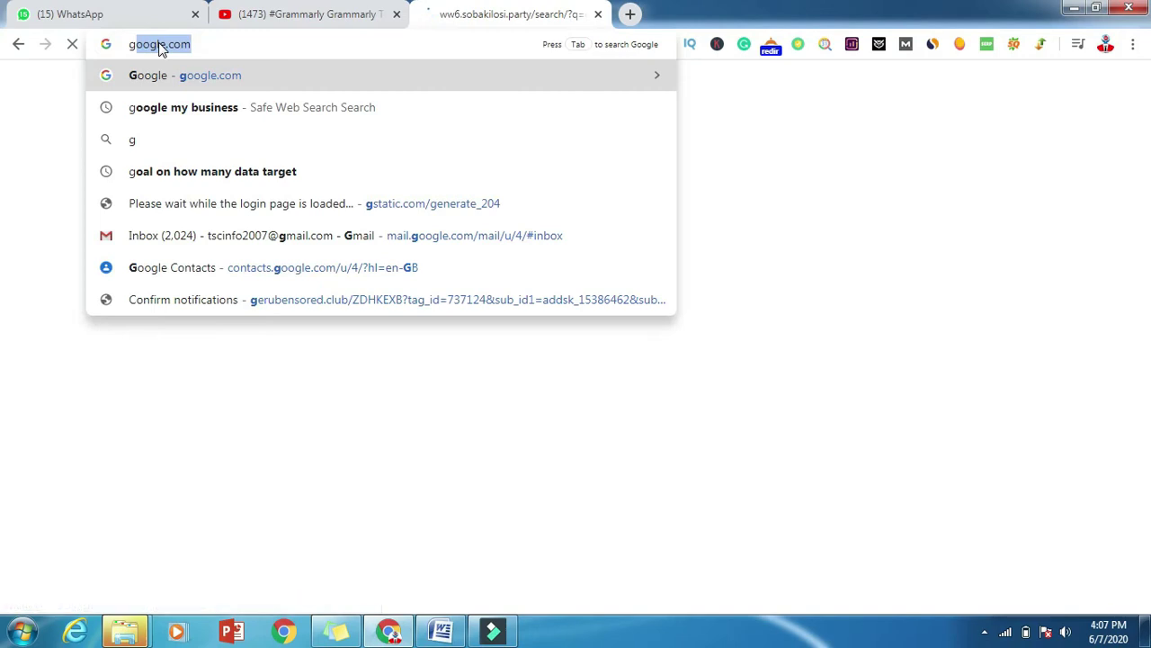
{"action": "left_click", "coordinate": [187, 76]}
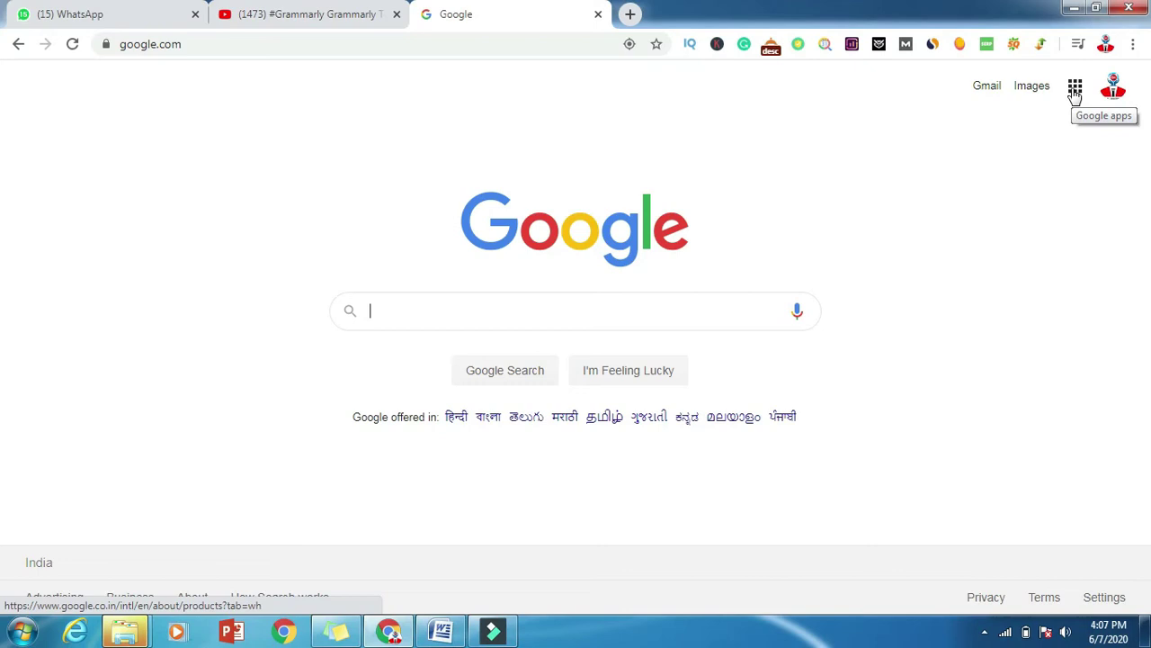
{"action": "left_click", "coordinate": [1074, 90]}
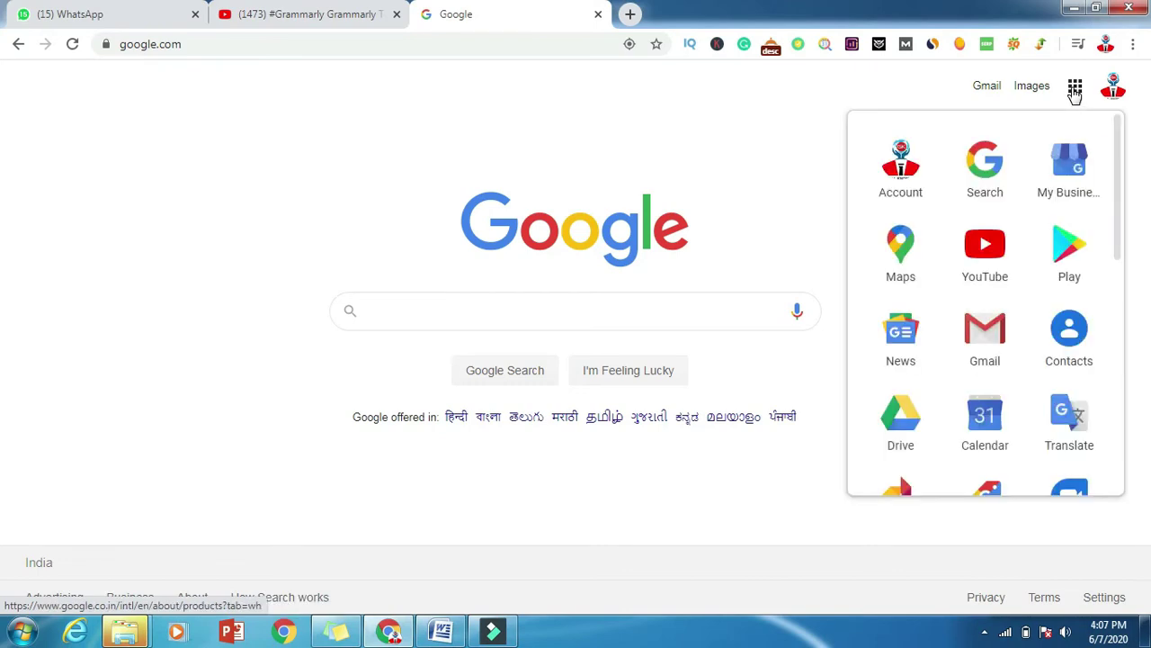
{"action": "left_click", "coordinate": [1068, 418]}
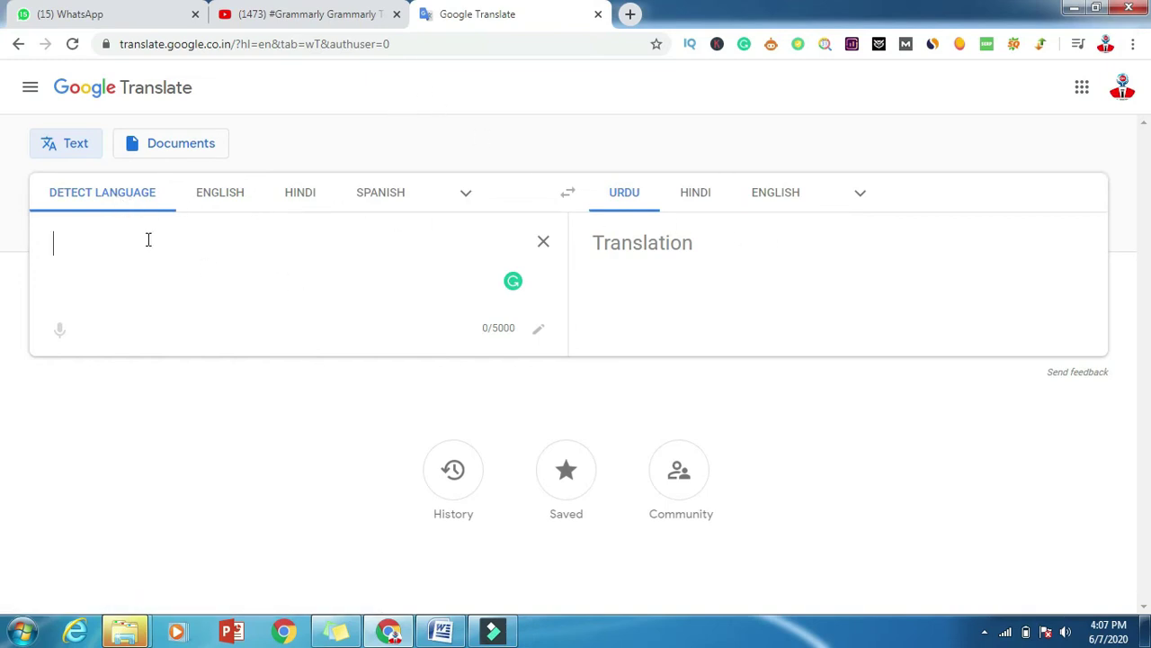
Step: Copy the word 'Research' from the Word document and paste it into Google Translate's source box
{"action": "left_click", "coordinate": [441, 630]}
{"action": "right_click", "coordinate": [270, 248]}
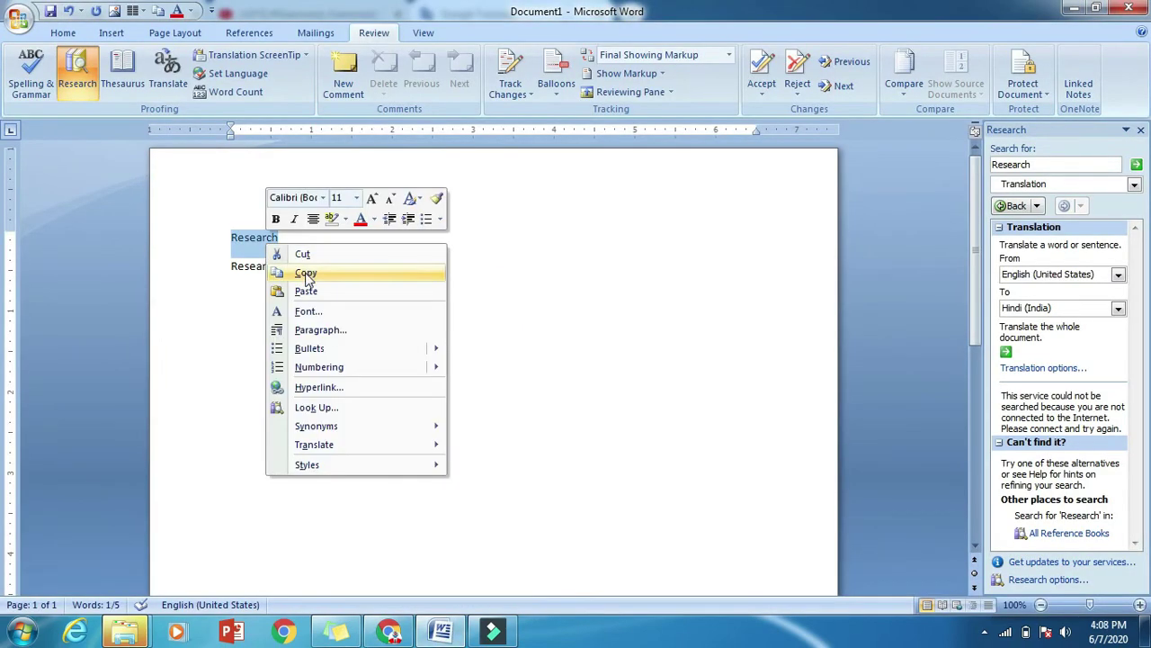
{"action": "left_click", "coordinate": [310, 271]}
{"action": "left_click", "coordinate": [388, 629]}
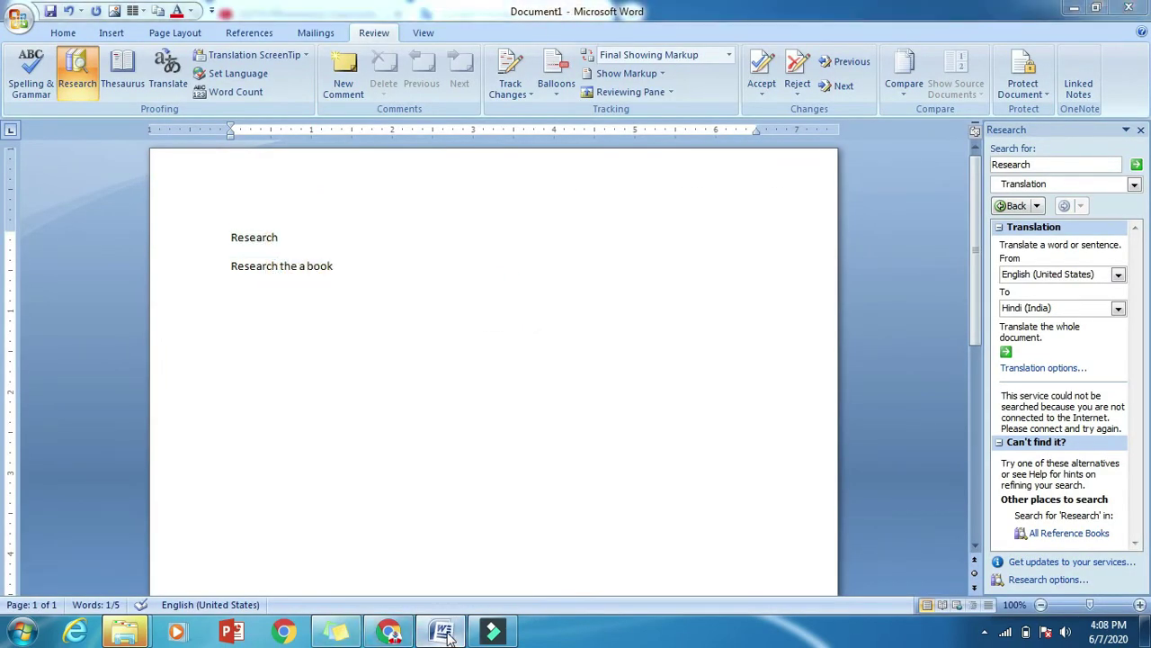
{"action": "right_click", "coordinate": [77, 258]}
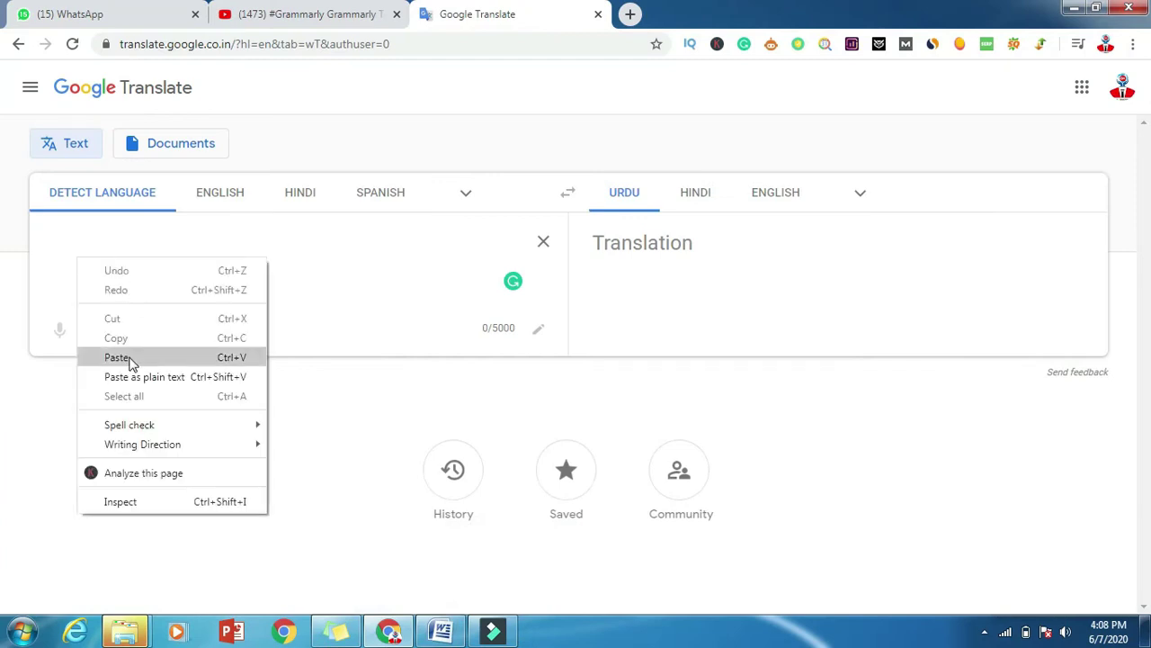
{"action": "left_click", "coordinate": [133, 358]}
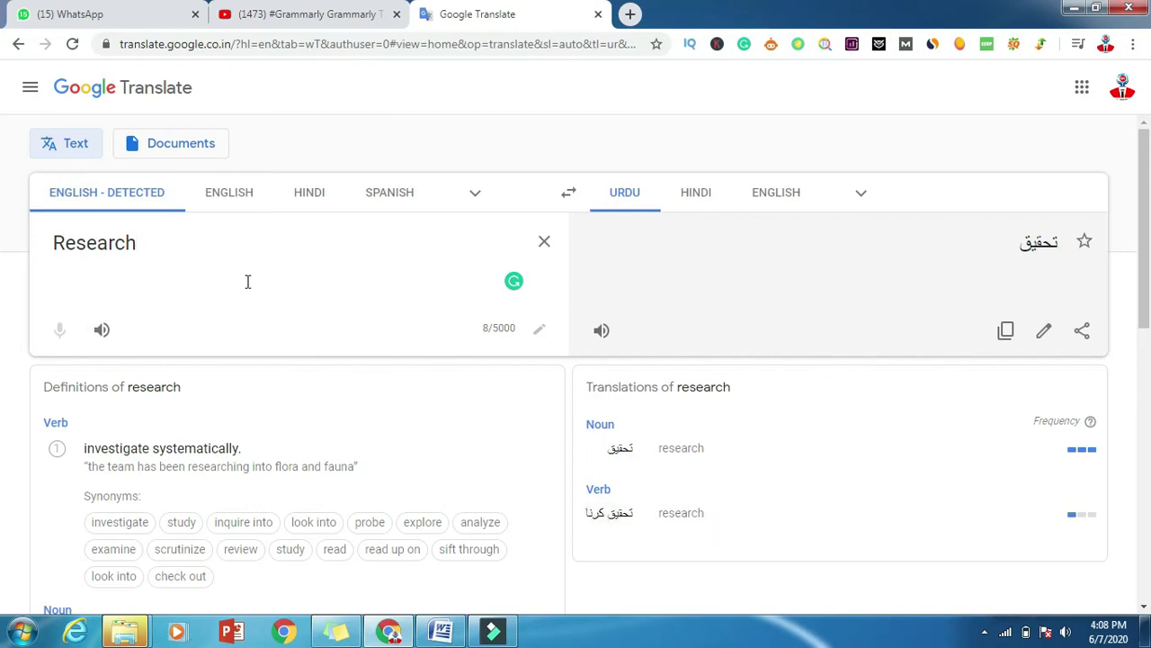
Step: Browse the definitions of 'research' and expand its 27 more synonyms
{"action": "scroll", "coordinate": [184, 414], "scroll_direction": "down", "scroll_amount": 2}
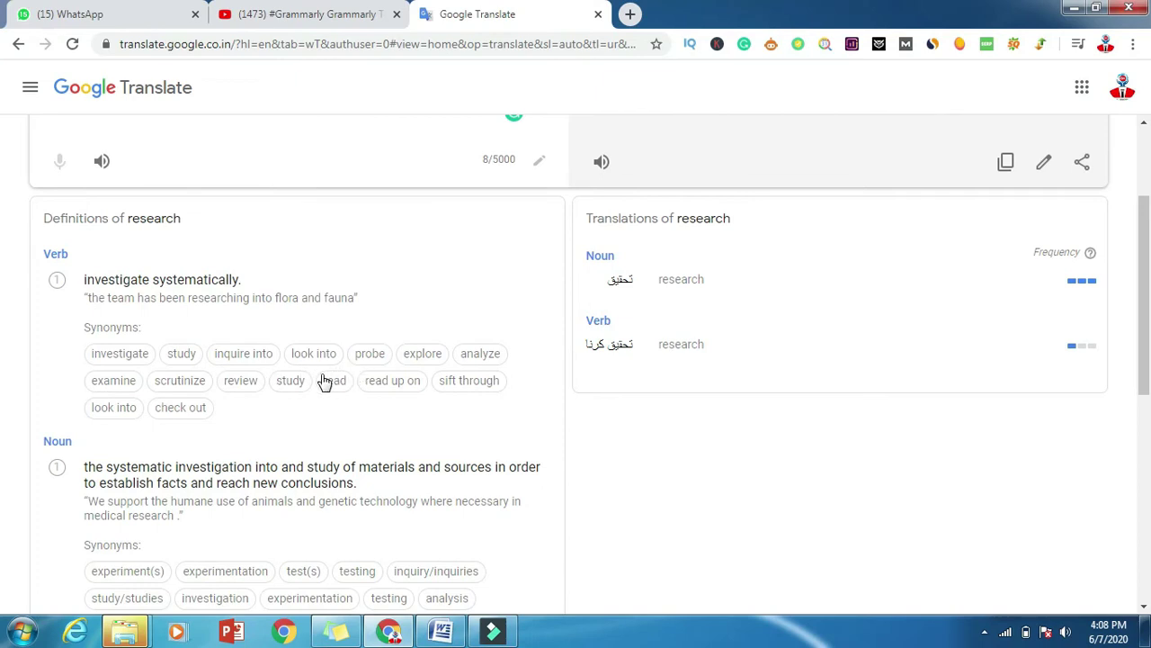
{"action": "scroll", "coordinate": [324, 381], "scroll_direction": "down", "scroll_amount": 2}
{"action": "scroll", "coordinate": [171, 292], "scroll_direction": "up", "scroll_amount": 1}
{"action": "scroll", "coordinate": [171, 292], "scroll_direction": "down", "scroll_amount": 1}
{"action": "scroll", "coordinate": [171, 292], "scroll_direction": "down", "scroll_amount": 2}
{"action": "scroll", "coordinate": [170, 301], "scroll_direction": "down", "scroll_amount": 2}
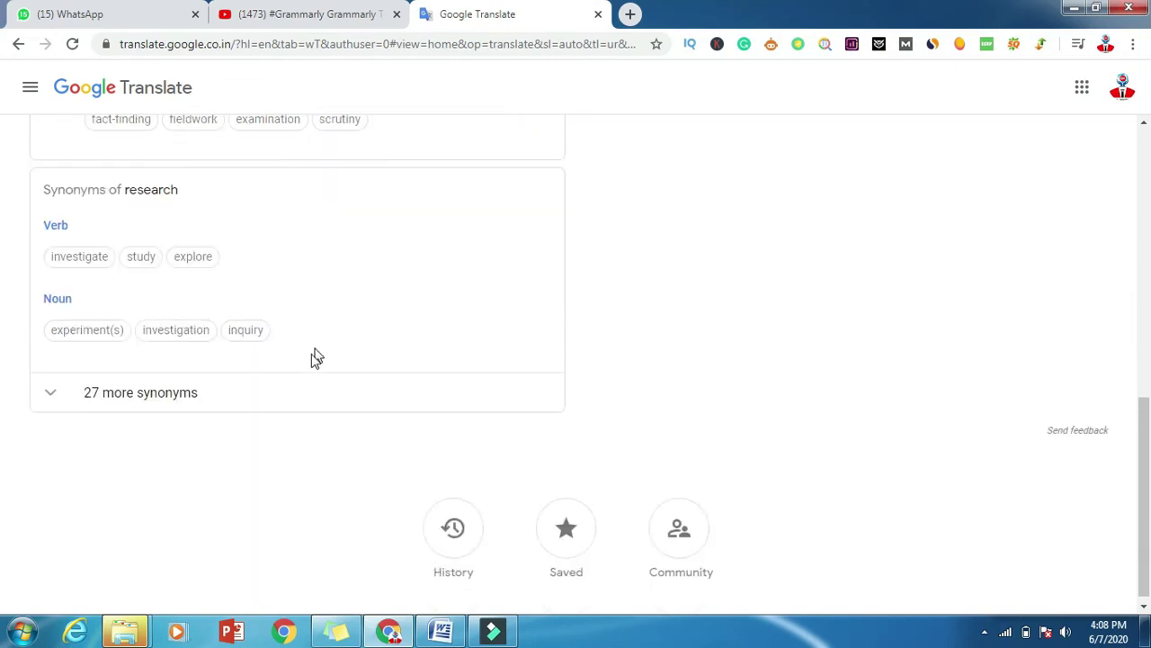
{"action": "left_click", "coordinate": [52, 396]}
Step: Replace 'Research' in the source box with 'investigate'
{"action": "scroll", "coordinate": [218, 432], "scroll_direction": "down", "scroll_amount": 1}
{"action": "scroll", "coordinate": [280, 437], "scroll_direction": "down", "scroll_amount": 2}
{"action": "scroll", "coordinate": [281, 437], "scroll_direction": "up", "scroll_amount": 5}
{"action": "scroll", "coordinate": [279, 437], "scroll_direction": "up", "scroll_amount": 1}
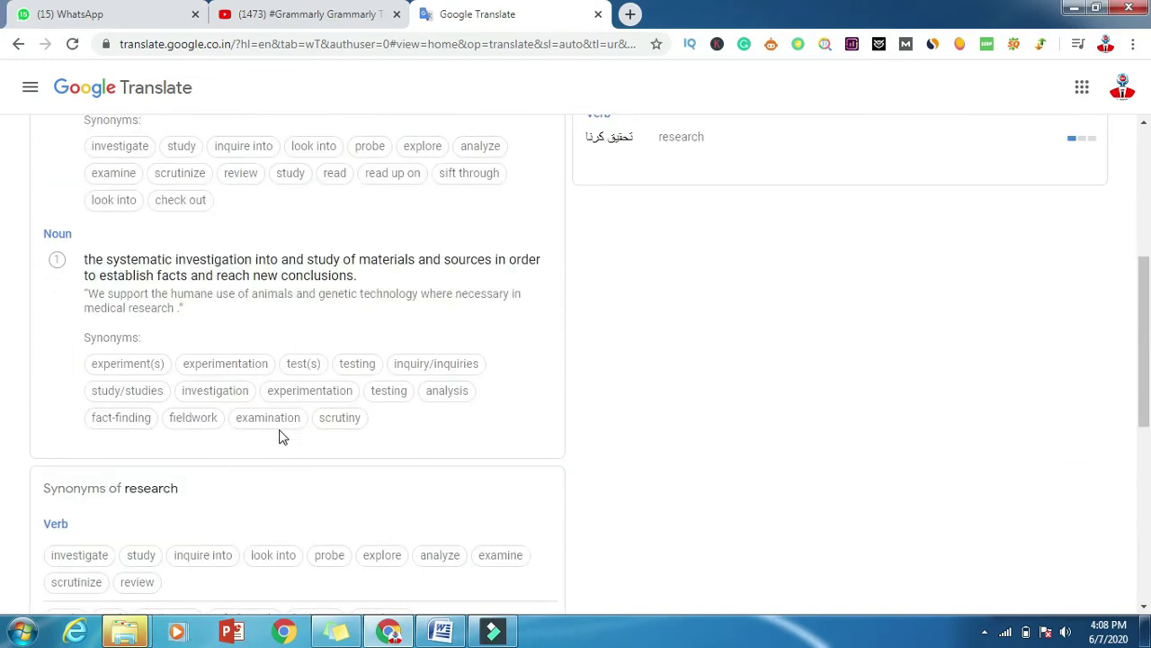
{"action": "scroll", "coordinate": [212, 315], "scroll_direction": "up", "scroll_amount": 2}
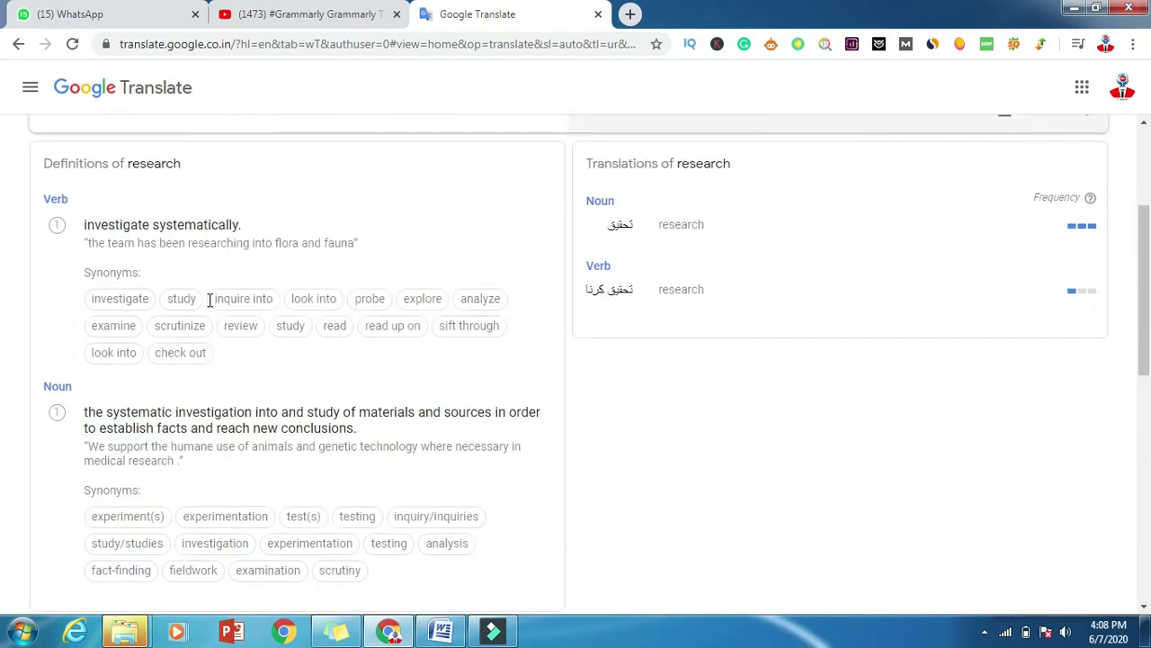
{"action": "scroll", "coordinate": [285, 273], "scroll_direction": "up", "scroll_amount": 3}
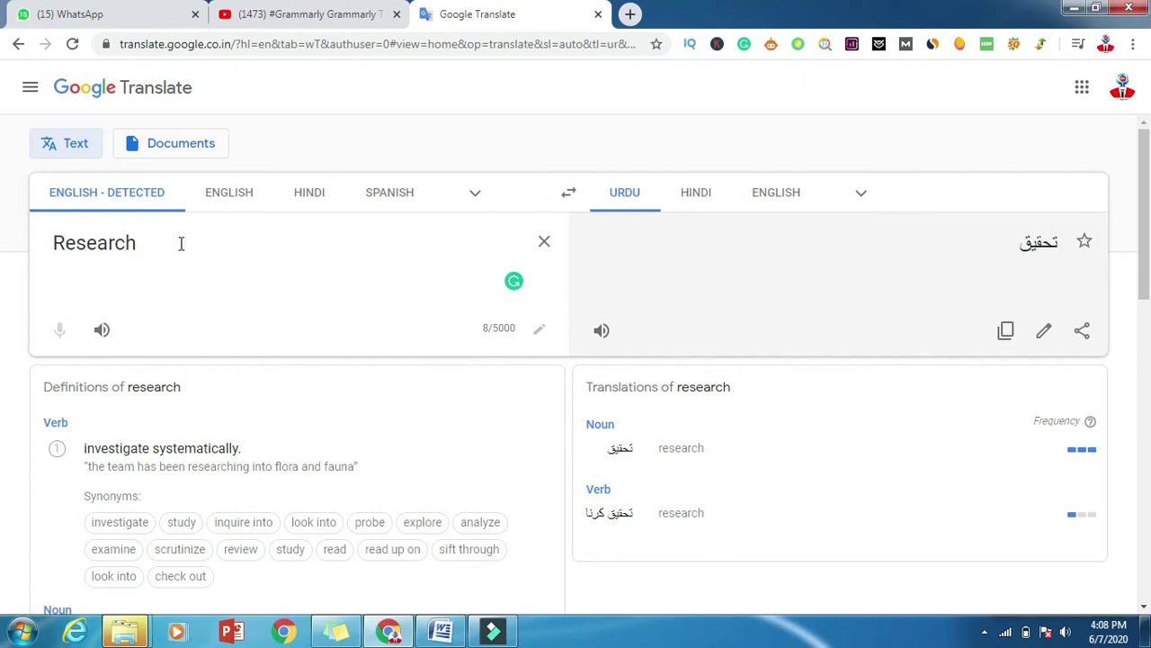
{"action": "left_click_drag", "start_coordinate": [175, 240], "coordinate": [1, 214]}
{"action": "type", "text": "i"}
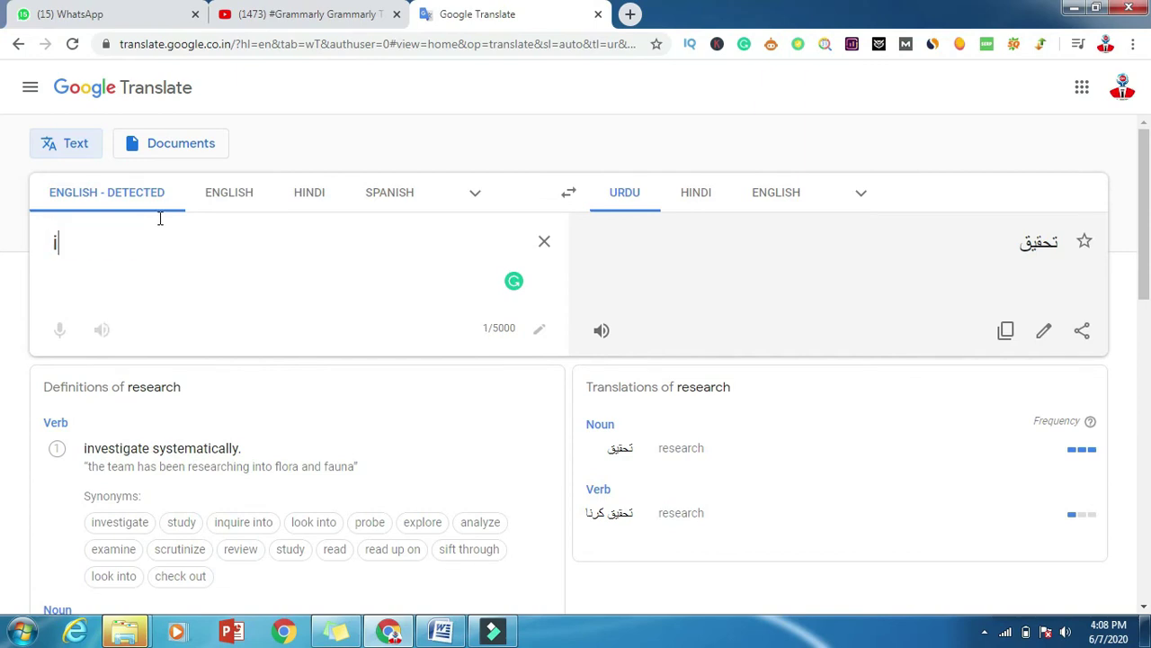
{"action": "type", "text": "n"}
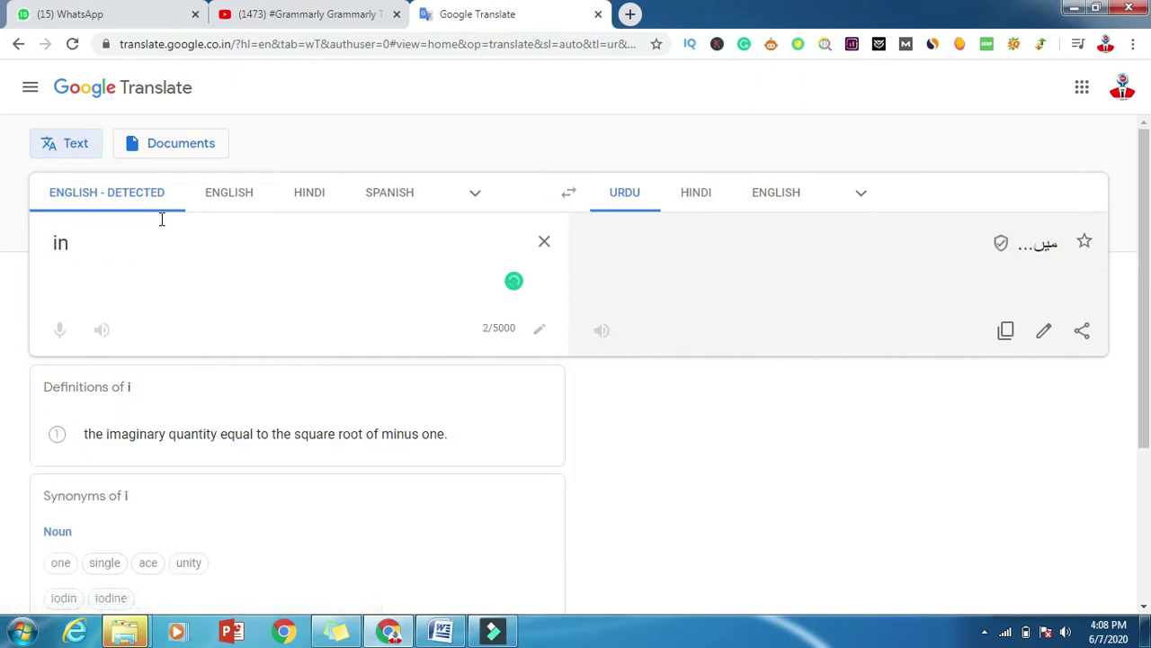
{"action": "type", "text": "vestig"}
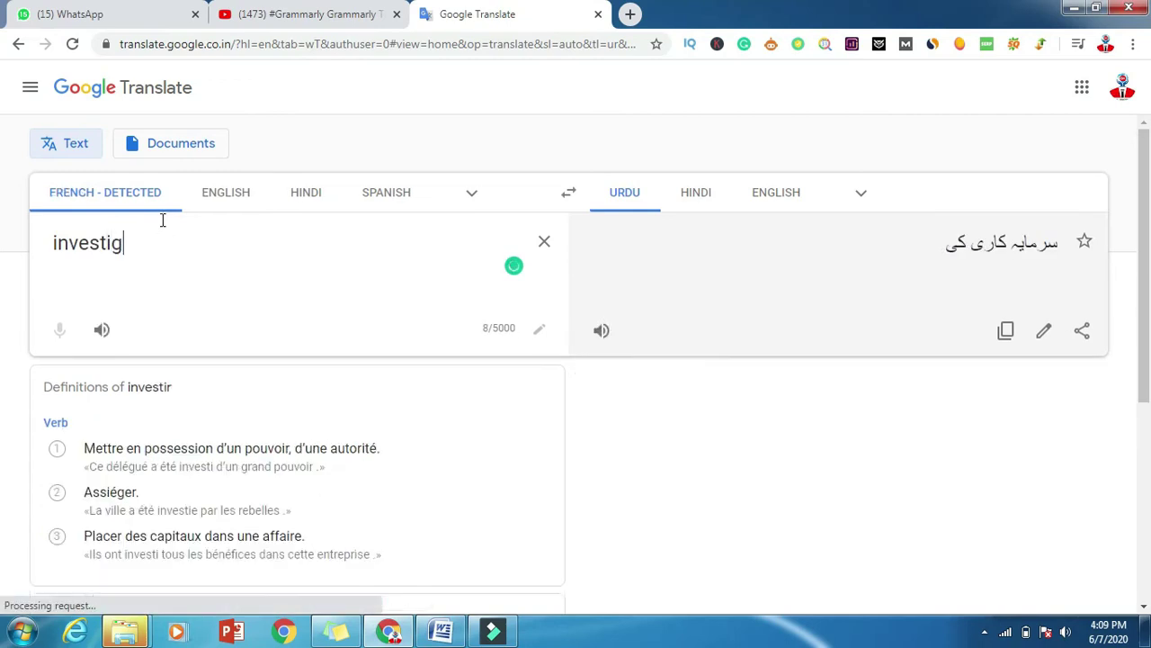
{"action": "type", "text": "ate"}
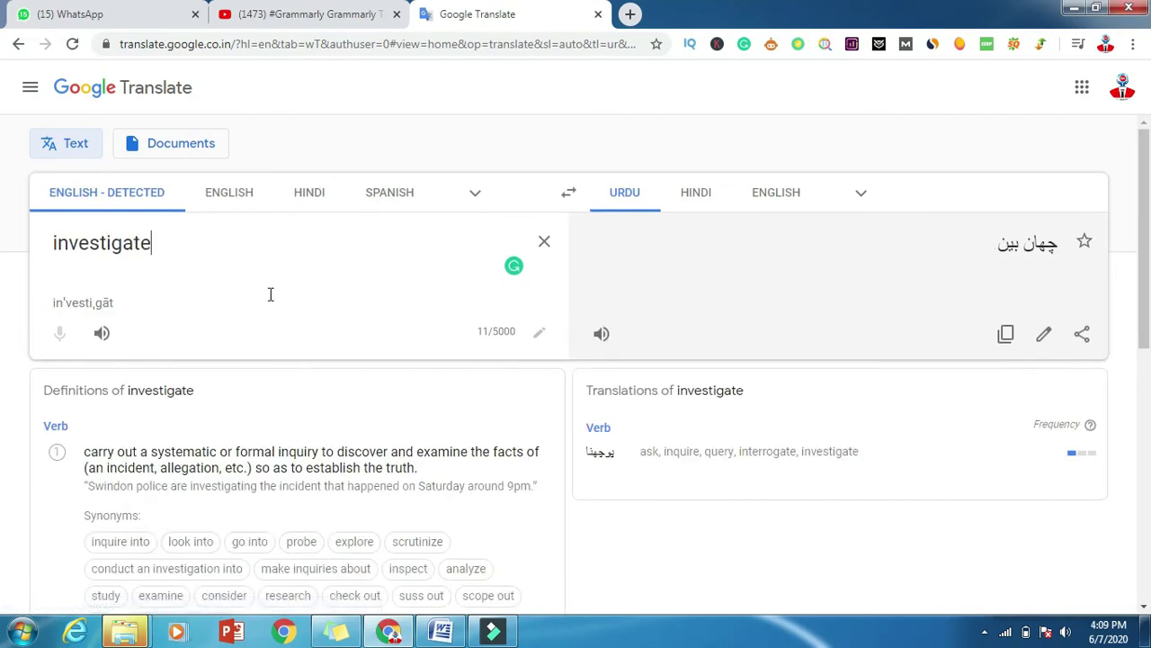
Step: Switch the translation target from Urdu to Hindi for 'investigate'
{"action": "double_click", "coordinate": [1028, 246]}
{"action": "left_click", "coordinate": [696, 192]}
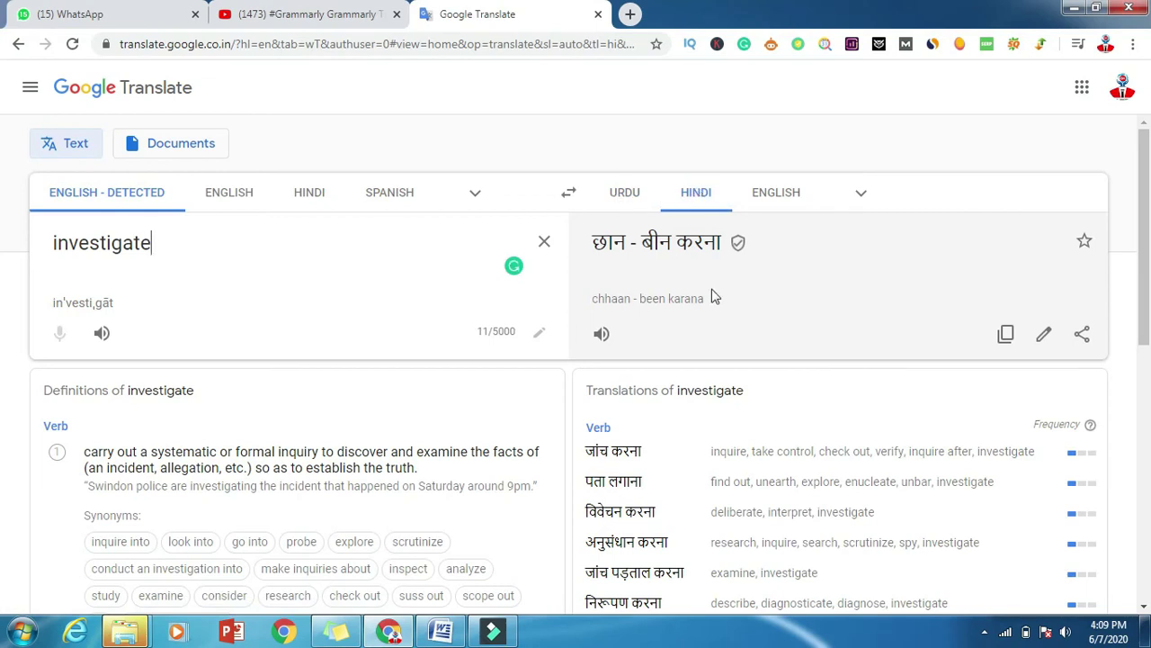
{"action": "scroll", "coordinate": [636, 368], "scroll_direction": "down", "scroll_amount": 3}
{"action": "scroll", "coordinate": [537, 362], "scroll_direction": "down", "scroll_amount": 1}
{"action": "scroll", "coordinate": [403, 347], "scroll_direction": "down", "scroll_amount": 1}
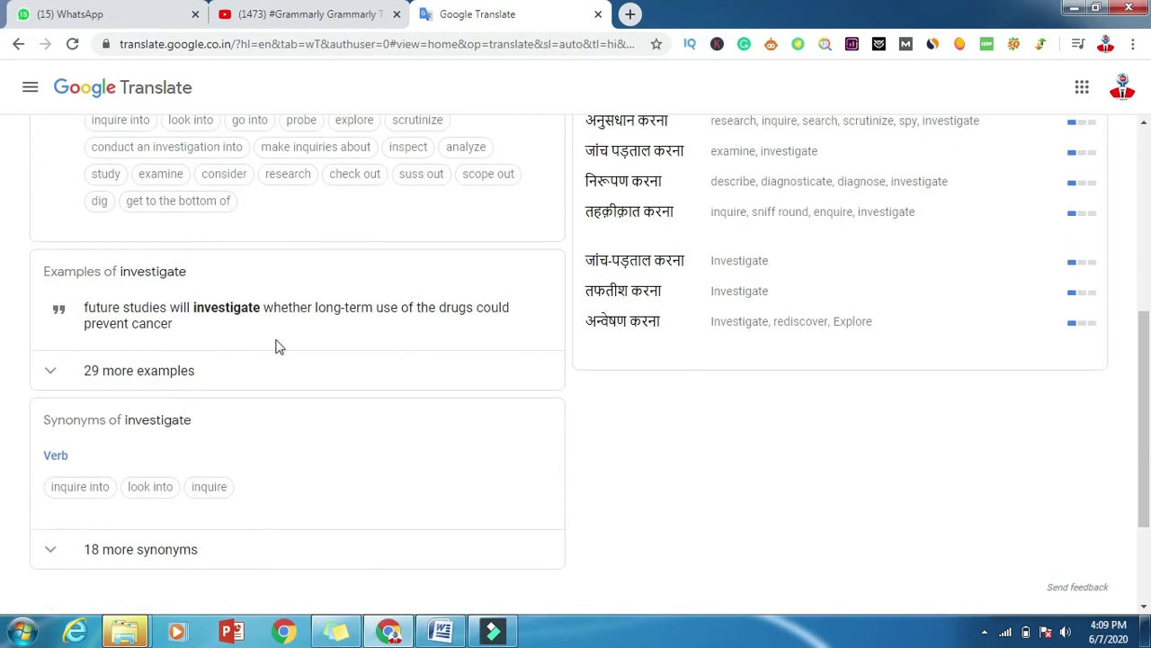
Step: Expand and review the 29 more example sentences for 'investigate'
{"action": "left_click", "coordinate": [51, 376]}
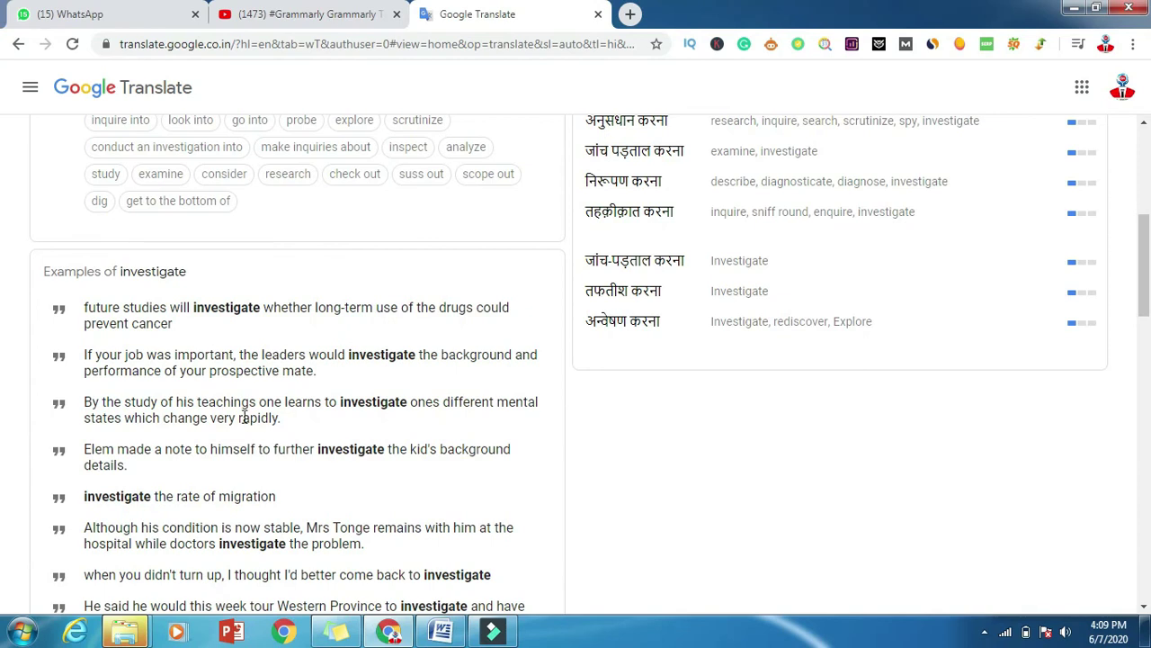
{"action": "scroll", "coordinate": [244, 417], "scroll_direction": "up", "scroll_amount": 5}
{"action": "scroll", "coordinate": [497, 376], "scroll_direction": "down", "scroll_amount": 4}
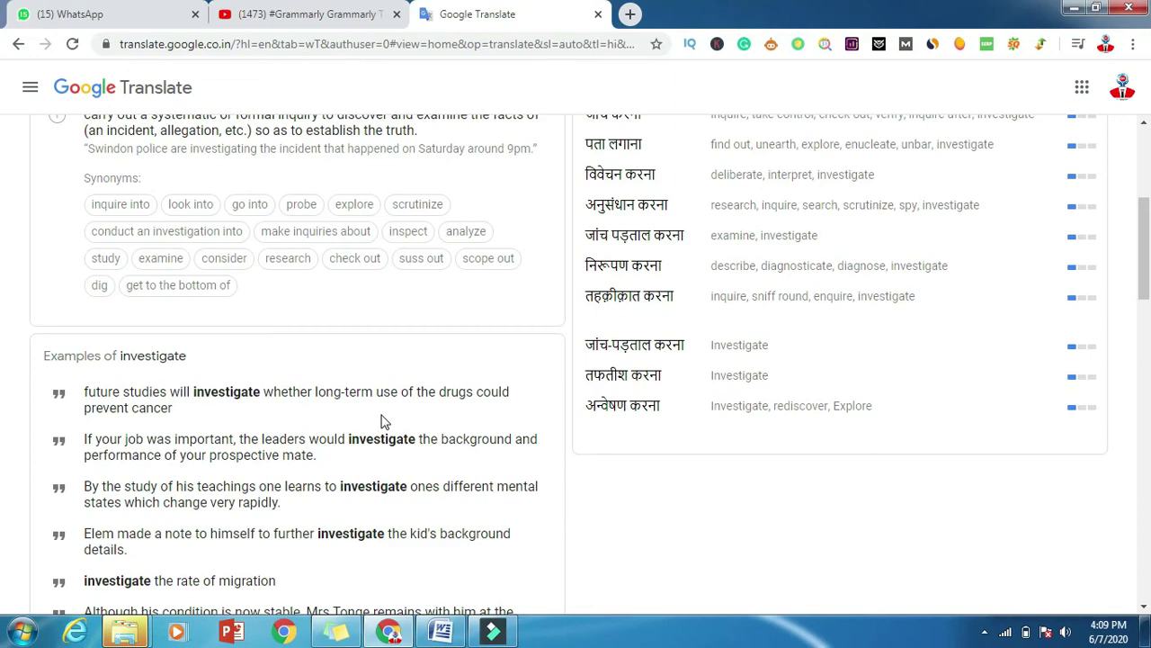
{"action": "scroll", "coordinate": [249, 402], "scroll_direction": "down", "scroll_amount": 2}
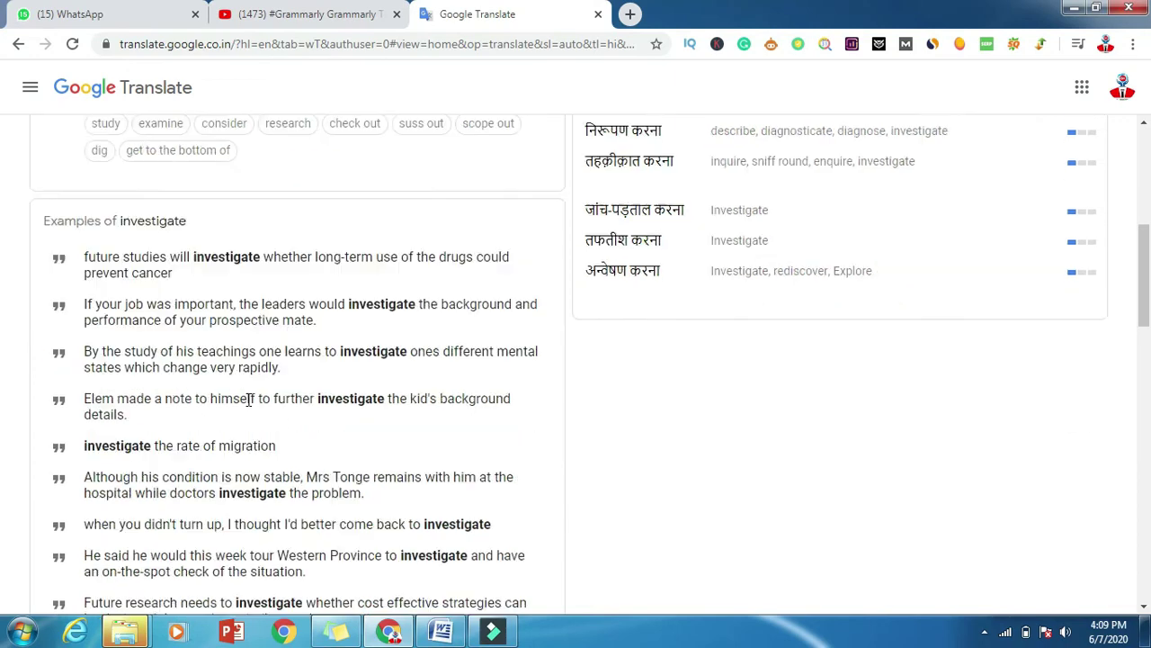
{"action": "scroll", "coordinate": [249, 402], "scroll_direction": "down", "scroll_amount": 2}
{"action": "scroll", "coordinate": [249, 402], "scroll_direction": "down", "scroll_amount": 4}
{"action": "scroll", "coordinate": [249, 402], "scroll_direction": "down", "scroll_amount": 5}
{"action": "scroll", "coordinate": [249, 405], "scroll_direction": "down", "scroll_amount": 2}
{"action": "scroll", "coordinate": [249, 405], "scroll_direction": "down", "scroll_amount": 3}
{"action": "scroll", "coordinate": [250, 405], "scroll_direction": "up", "scroll_amount": 3}
{"action": "scroll", "coordinate": [249, 405], "scroll_direction": "up", "scroll_amount": 5}
{"action": "scroll", "coordinate": [267, 393], "scroll_direction": "up", "scroll_amount": 4}
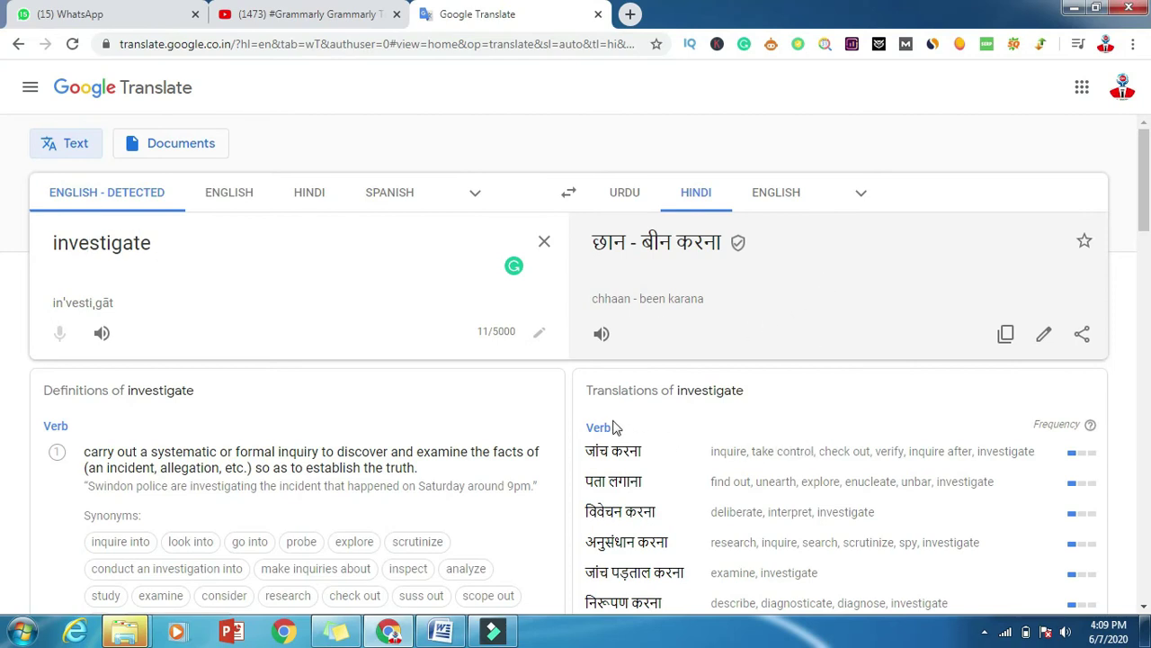
{"action": "scroll", "coordinate": [288, 382], "scroll_direction": "down", "scroll_amount": 3}
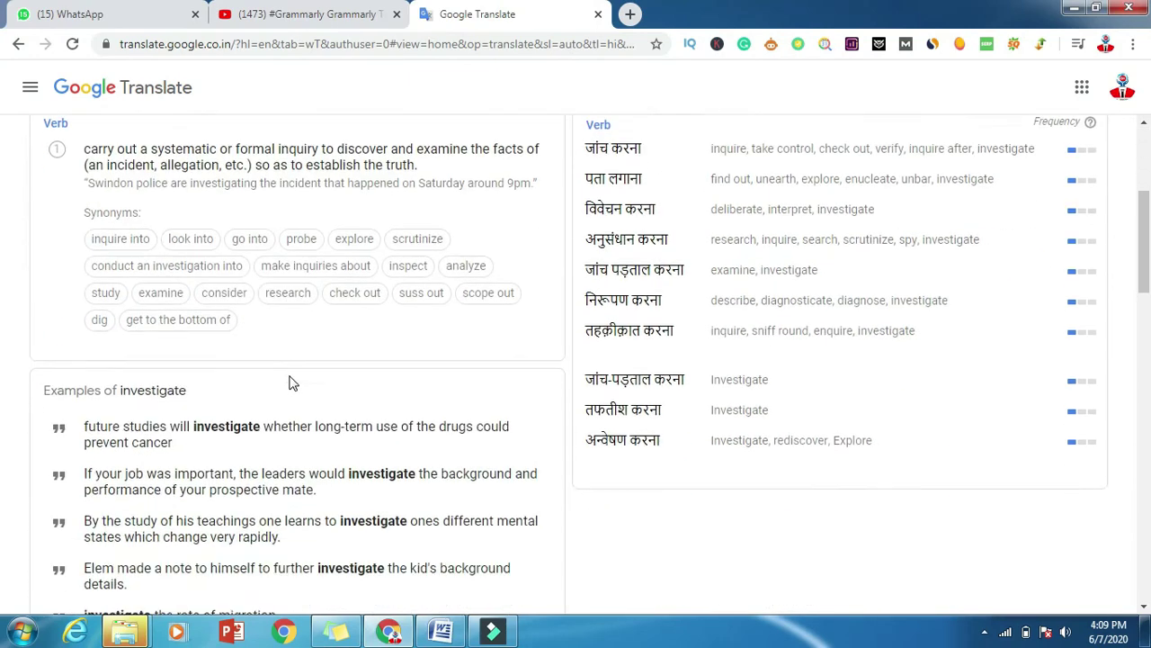
{"action": "scroll", "coordinate": [329, 360], "scroll_direction": "up", "scroll_amount": 3}
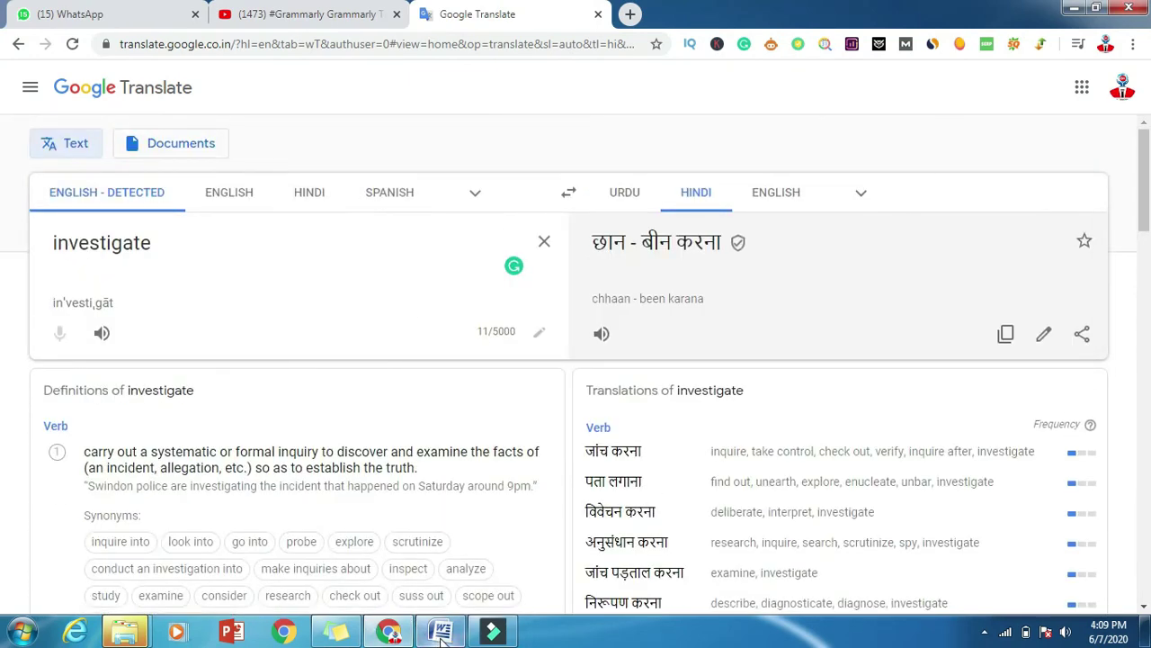
{"action": "left_click", "coordinate": [441, 633]}
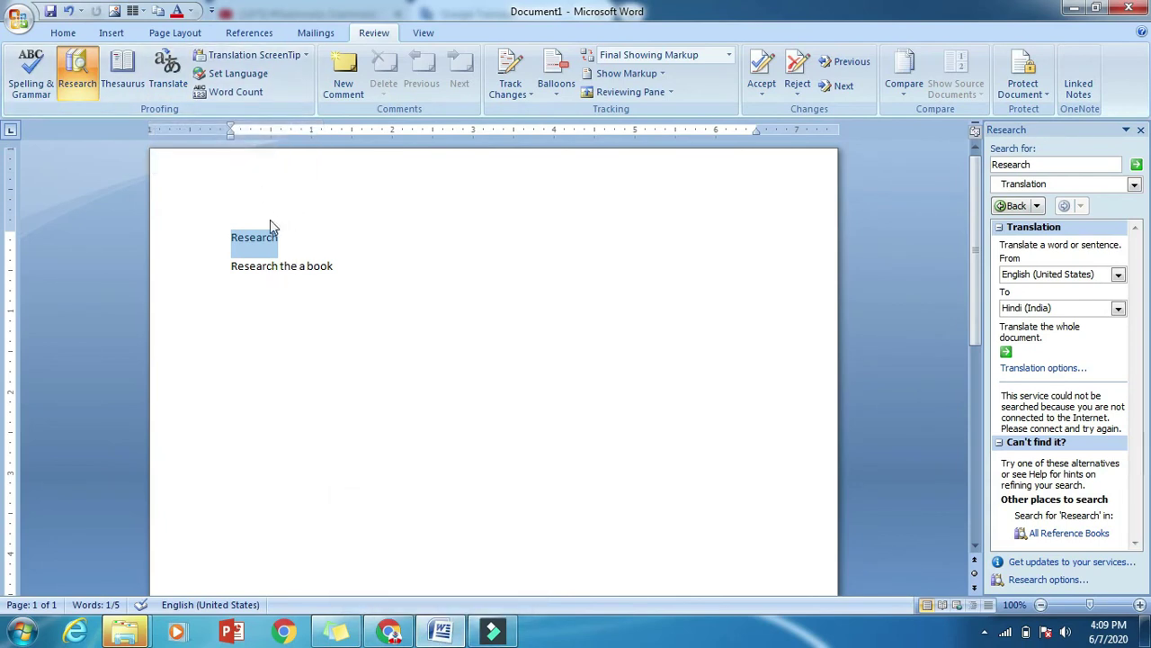
Step: Preview the Research pane translation of 'Research' in Italian, then Persian
{"action": "left_click", "coordinate": [1117, 309]}
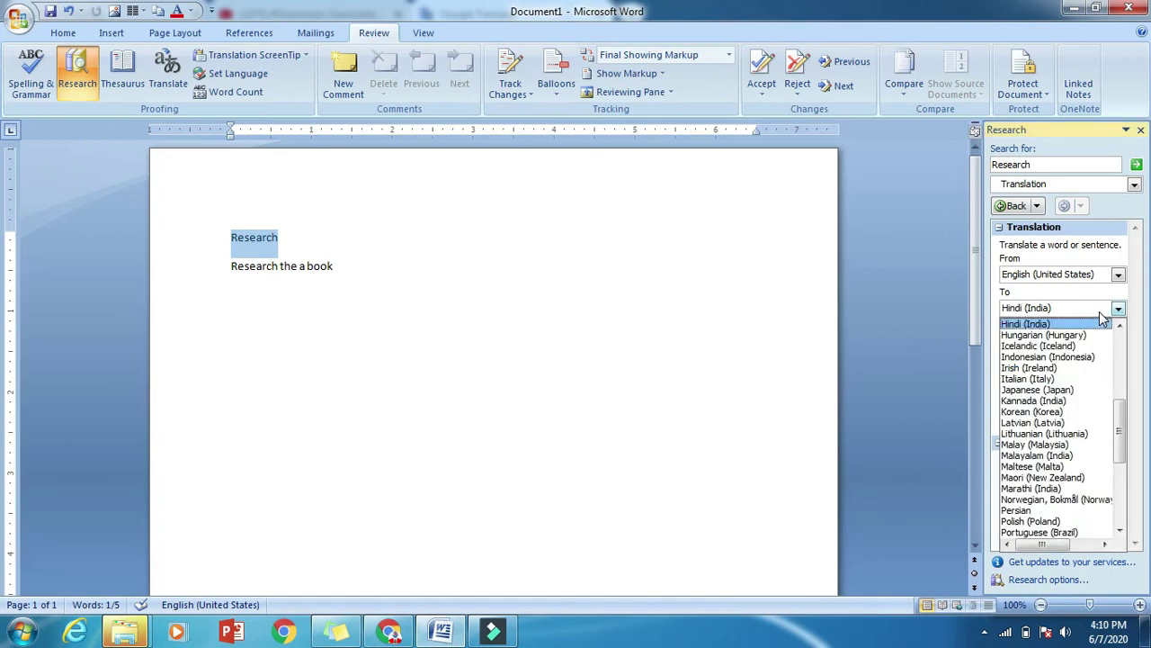
{"action": "left_click", "coordinate": [1039, 381]}
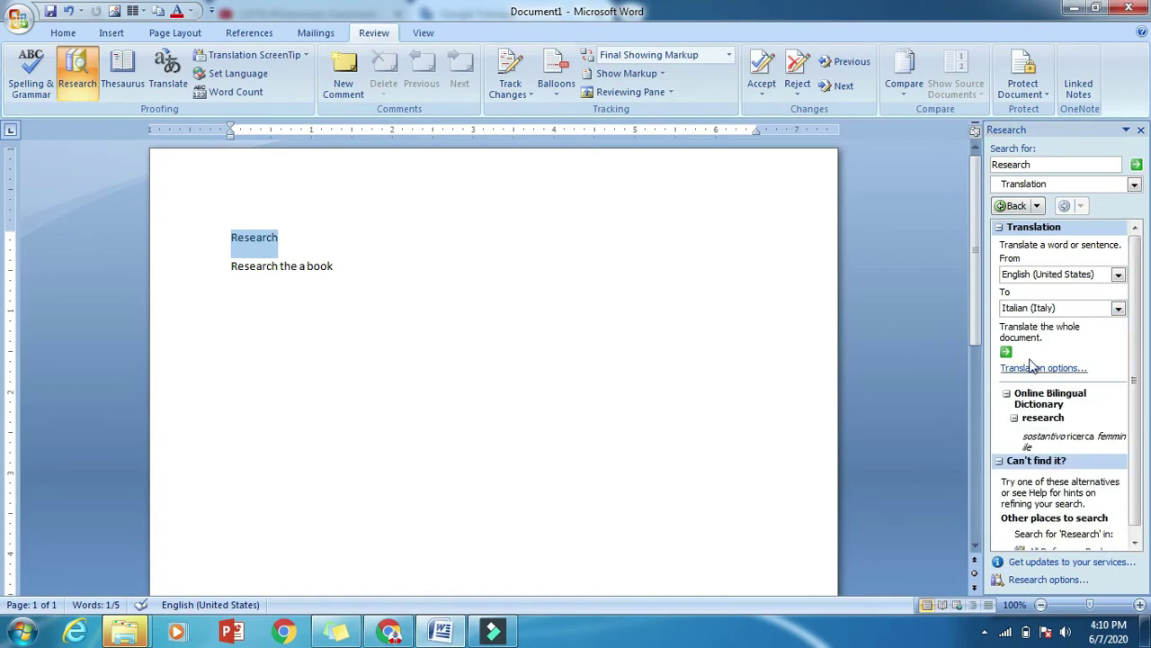
{"action": "left_click", "coordinate": [1050, 309]}
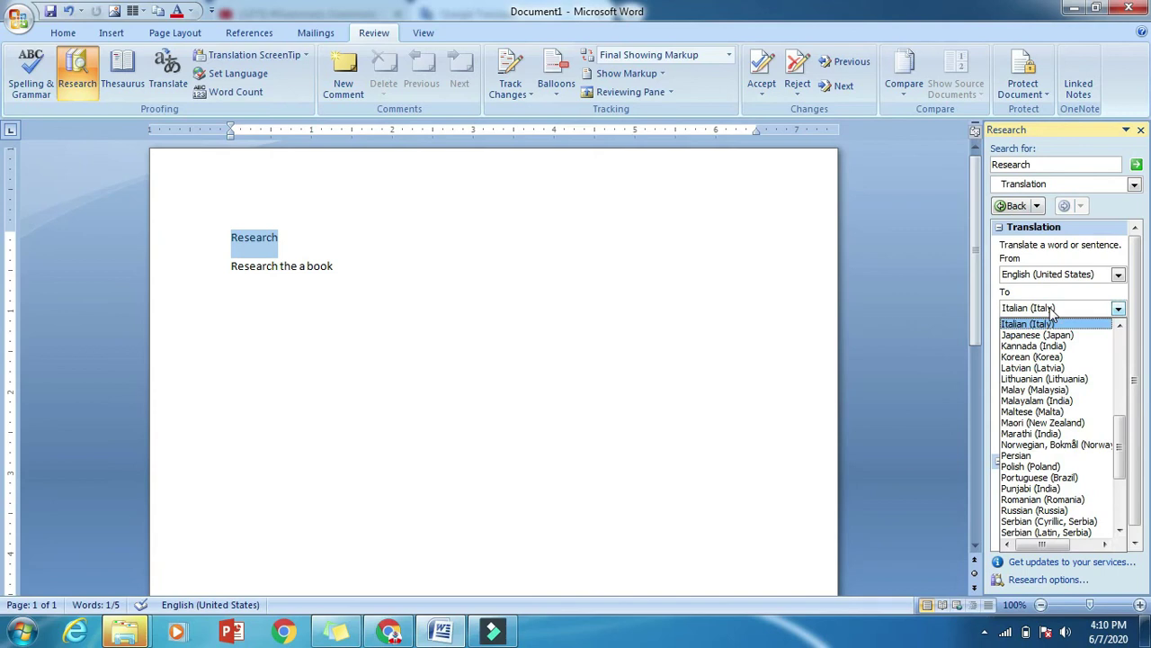
{"action": "left_click", "coordinate": [1049, 456]}
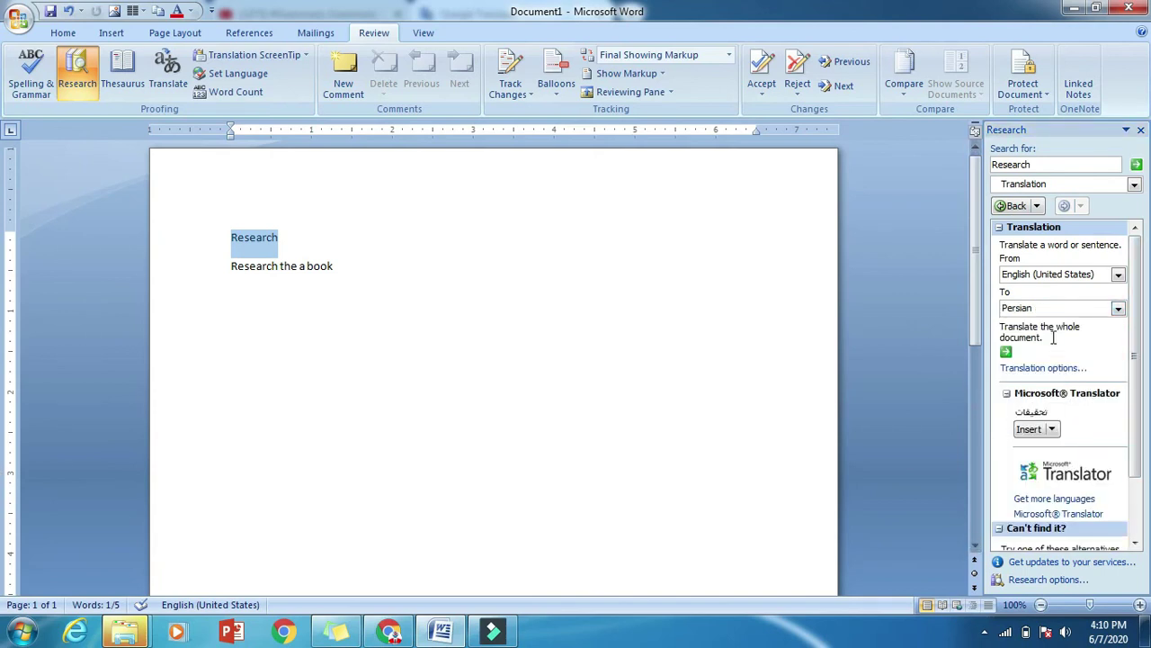
Step: Set the target to Hindi (India), insert the translation, then undo it to keep 'Research'
{"action": "left_click", "coordinate": [1051, 309]}
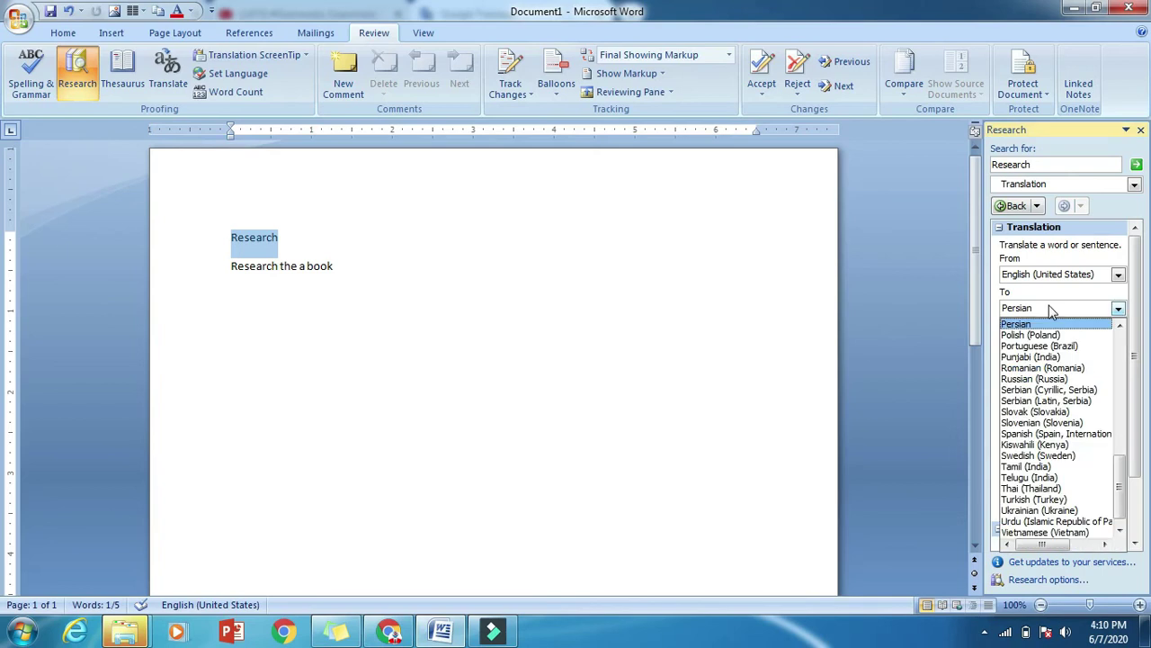
{"action": "key", "text": "h"}
{"action": "left_click", "coordinate": [1042, 334]}
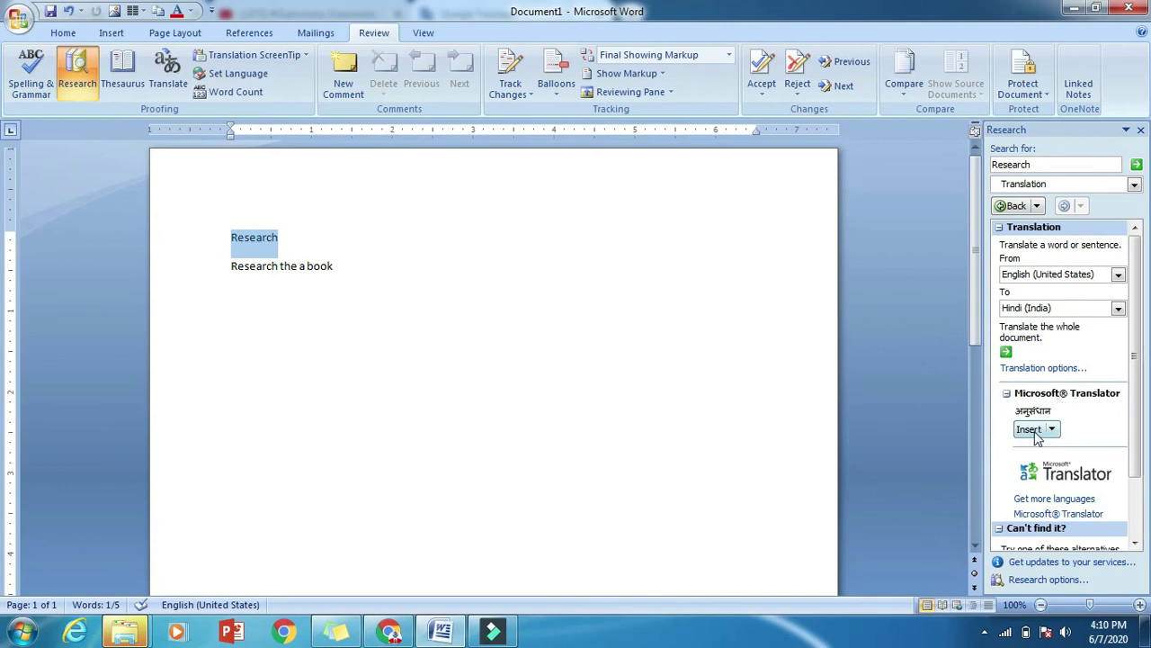
{"action": "left_click", "coordinate": [1030, 430]}
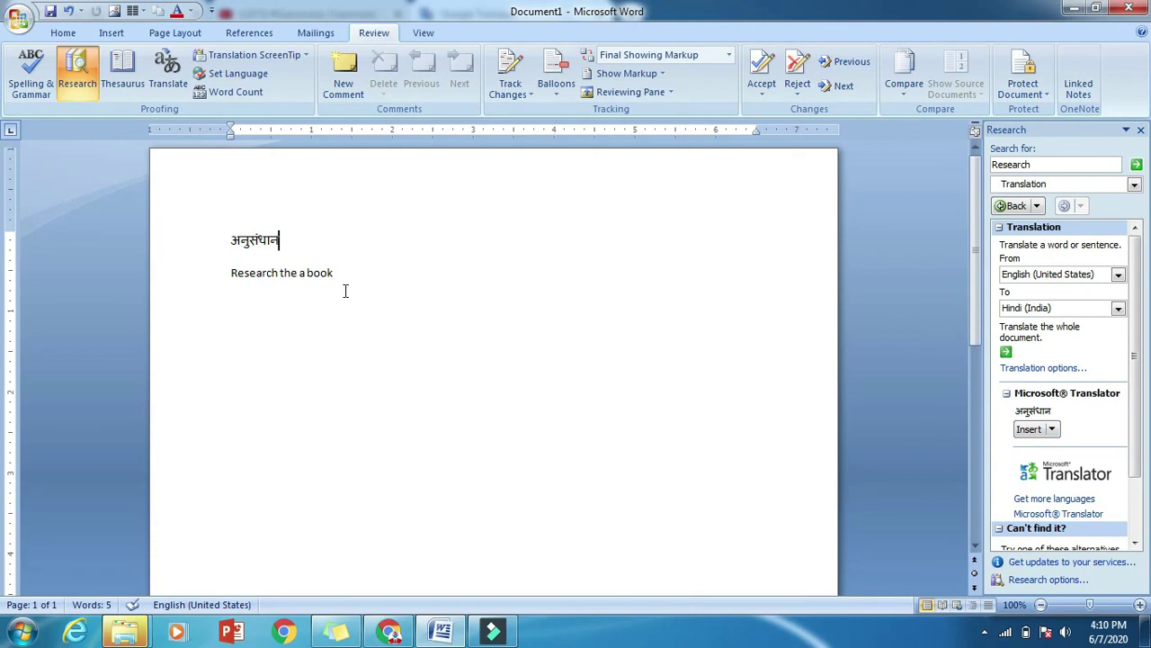
{"action": "key", "text": "ctrl+z"}
Step: Copy the first English definition of 'investigate' from Google Translate
{"action": "left_click", "coordinate": [389, 631]}
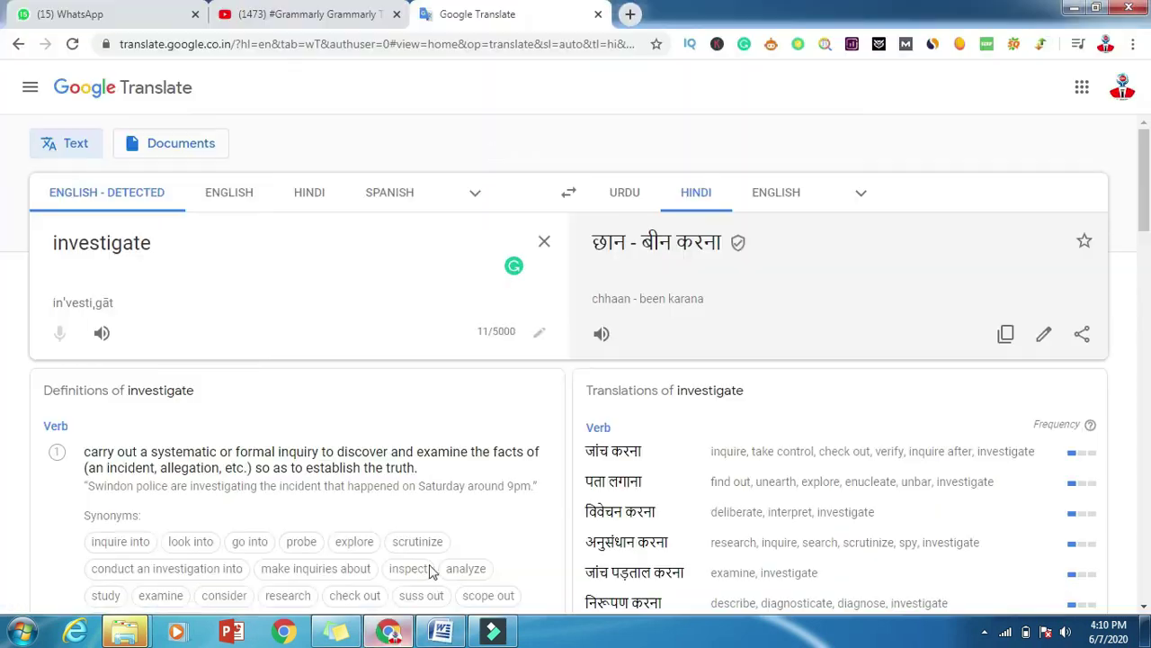
{"action": "scroll", "coordinate": [615, 440], "scroll_direction": "down", "scroll_amount": 3}
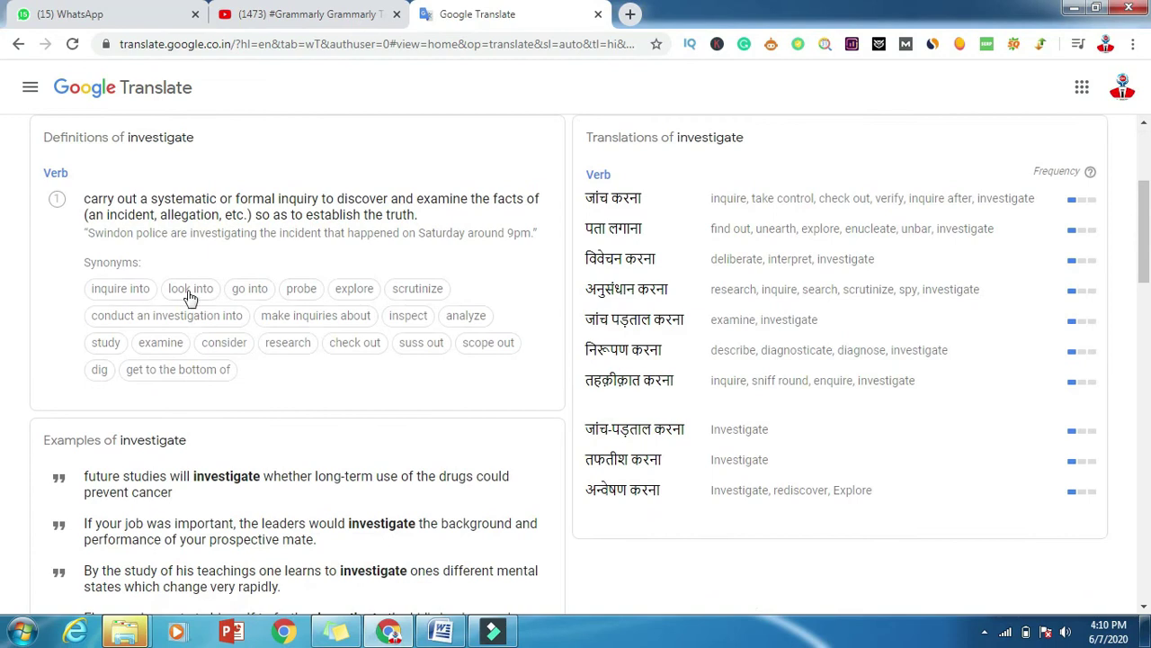
{"action": "left_click_drag", "start_coordinate": [84, 198], "coordinate": [416, 216]}
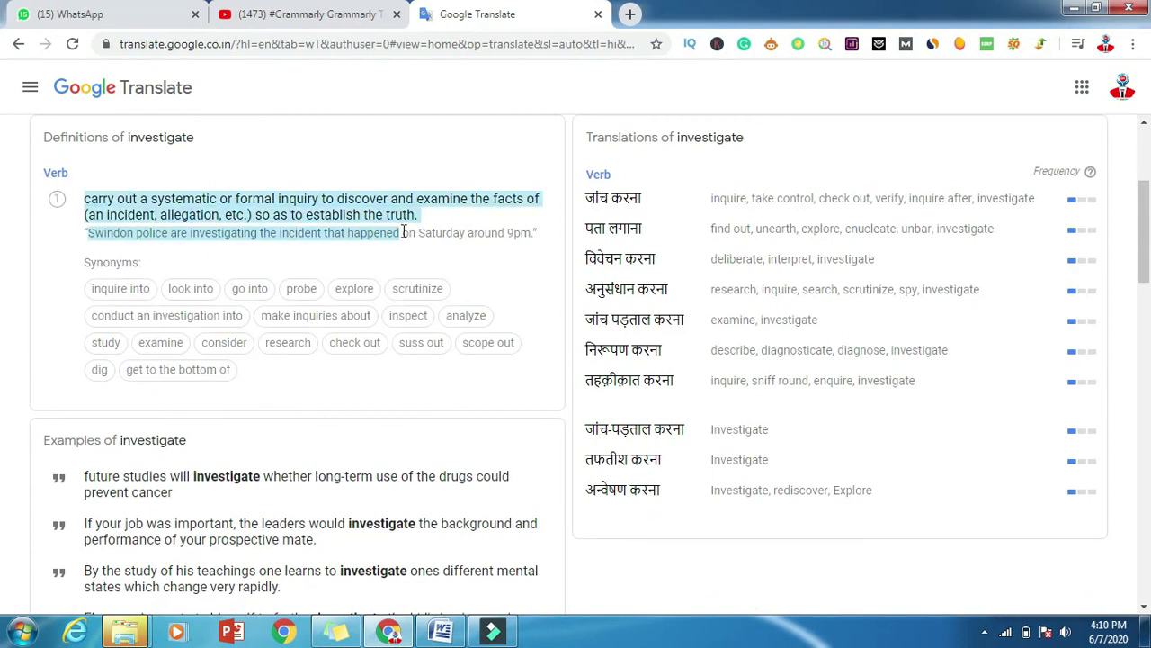
{"action": "right_click", "coordinate": [387, 198]}
{"action": "left_click", "coordinate": [409, 213]}
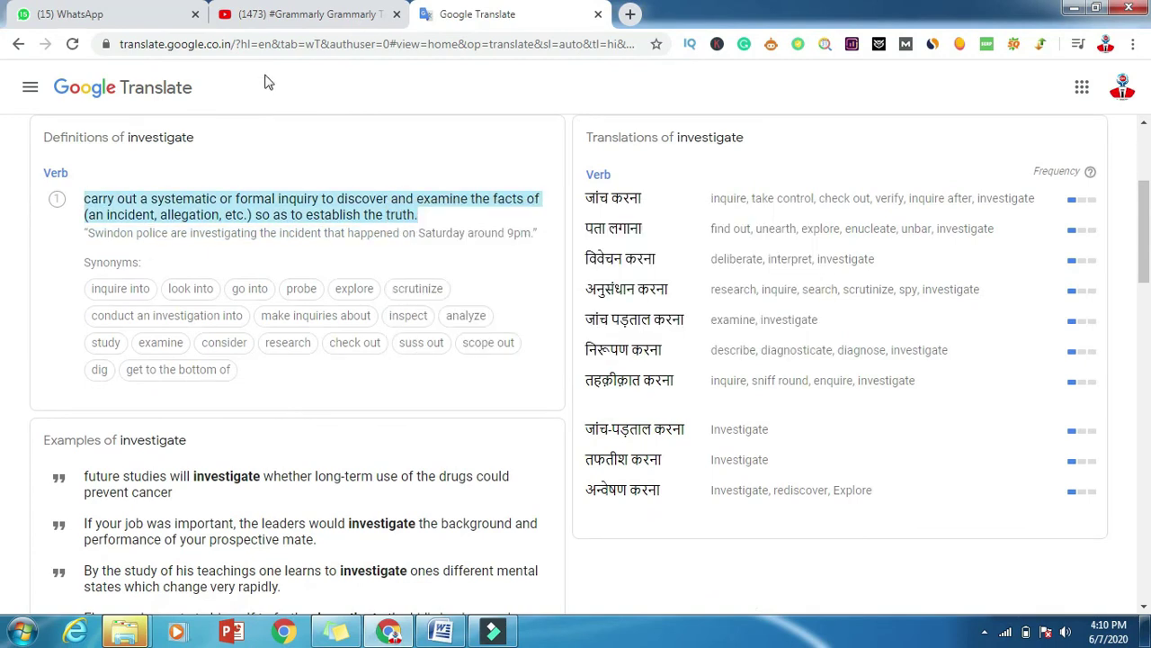
{"action": "left_click", "coordinate": [442, 629]}
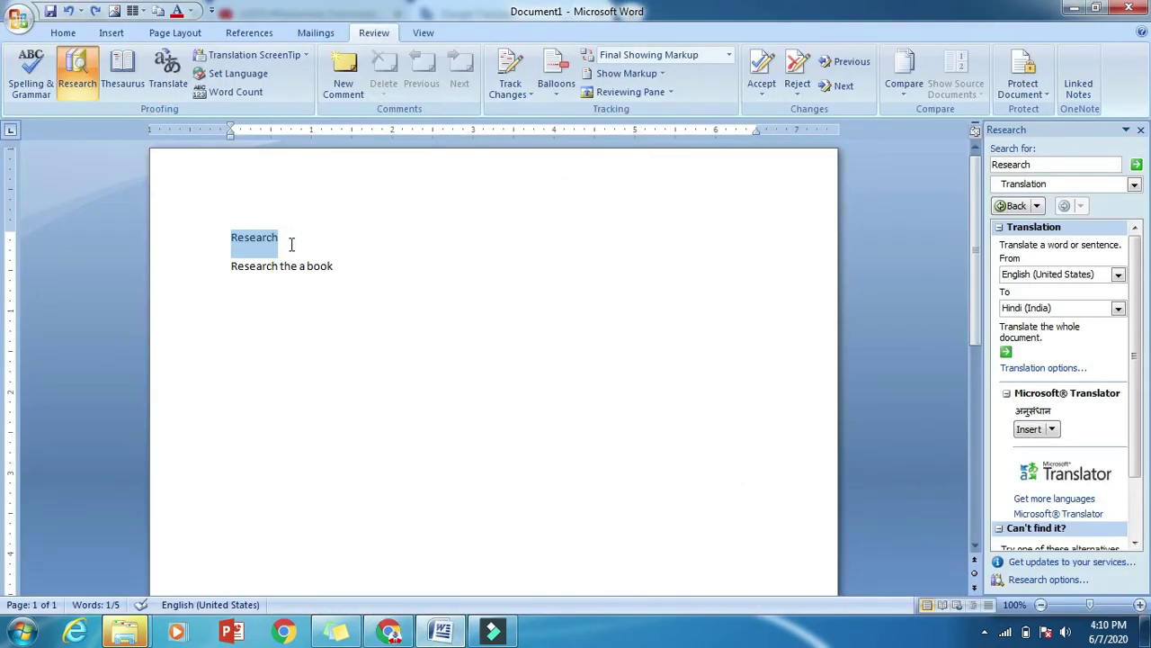
Step: Paste the definition over 'Research', replace it with its Hindi translation, and split off 'Research the a book'
{"action": "key", "text": "ctrl+v"}
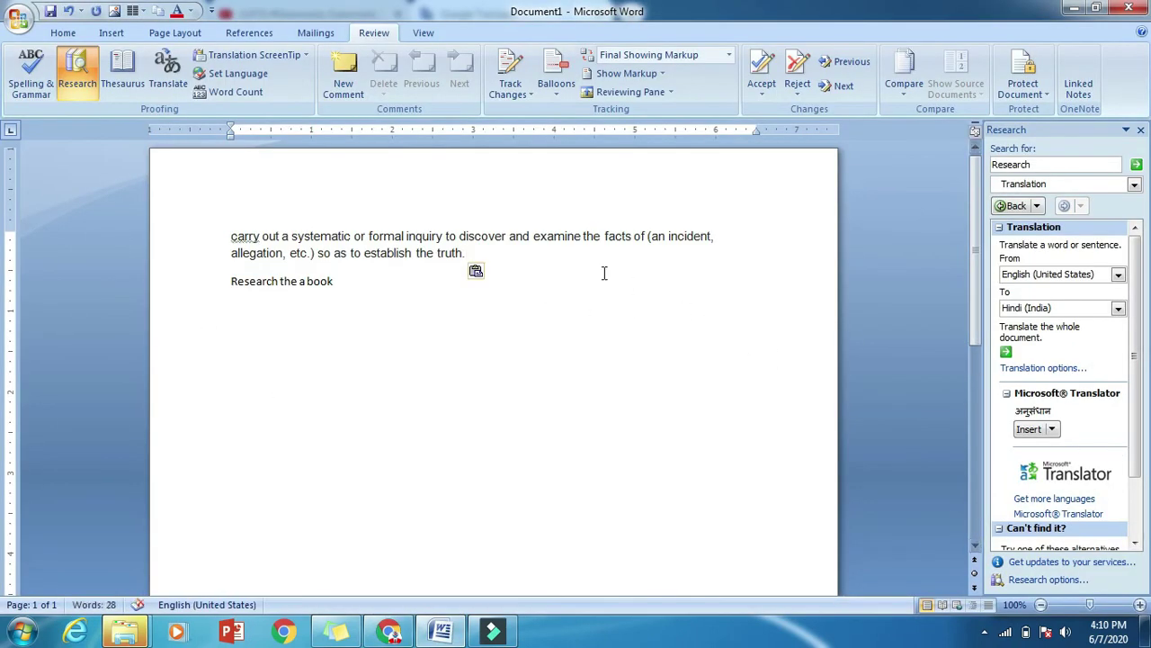
{"action": "left_click_drag", "start_coordinate": [513, 265], "coordinate": [231, 235]}
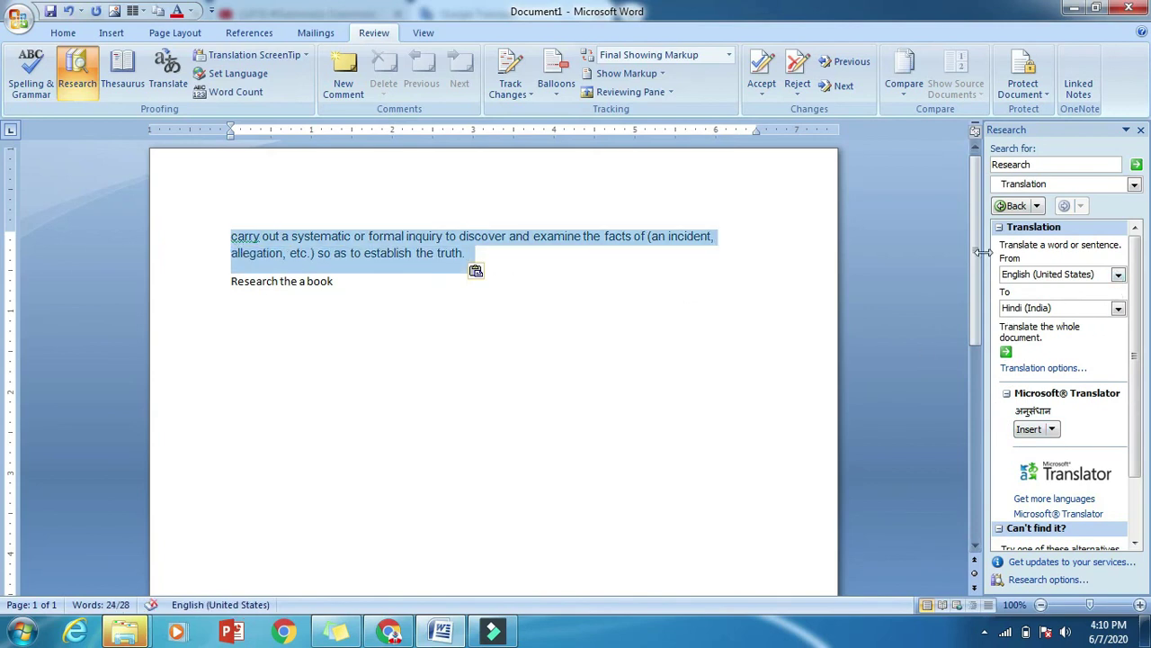
{"action": "left_click", "coordinate": [175, 74]}
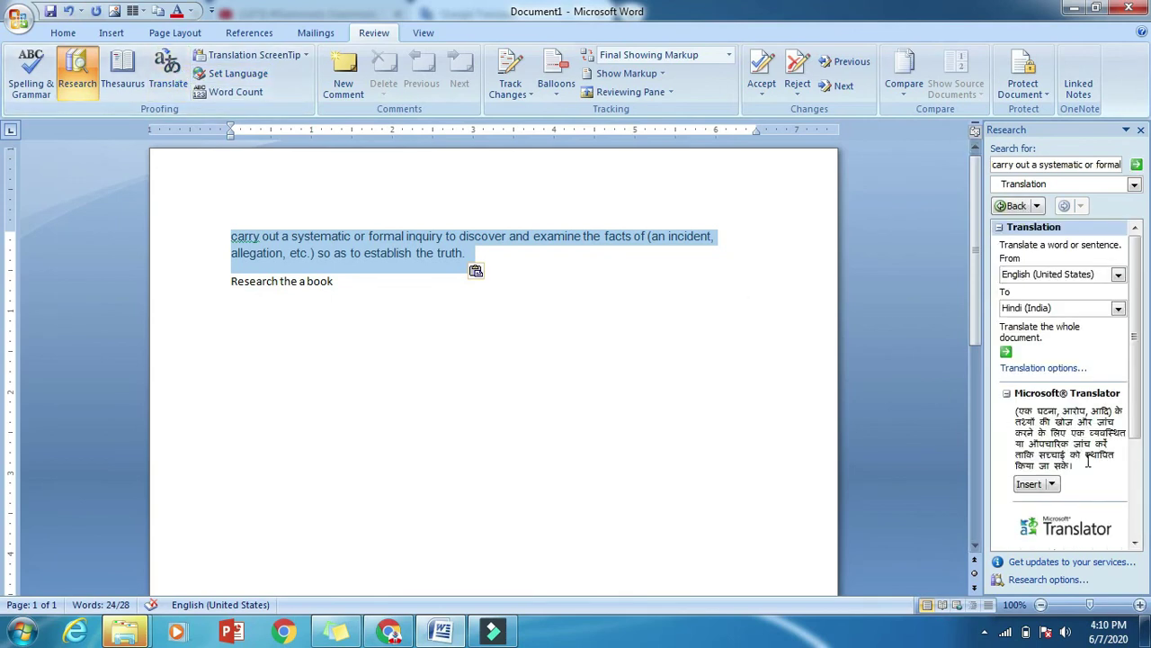
{"action": "left_click", "coordinate": [1028, 484]}
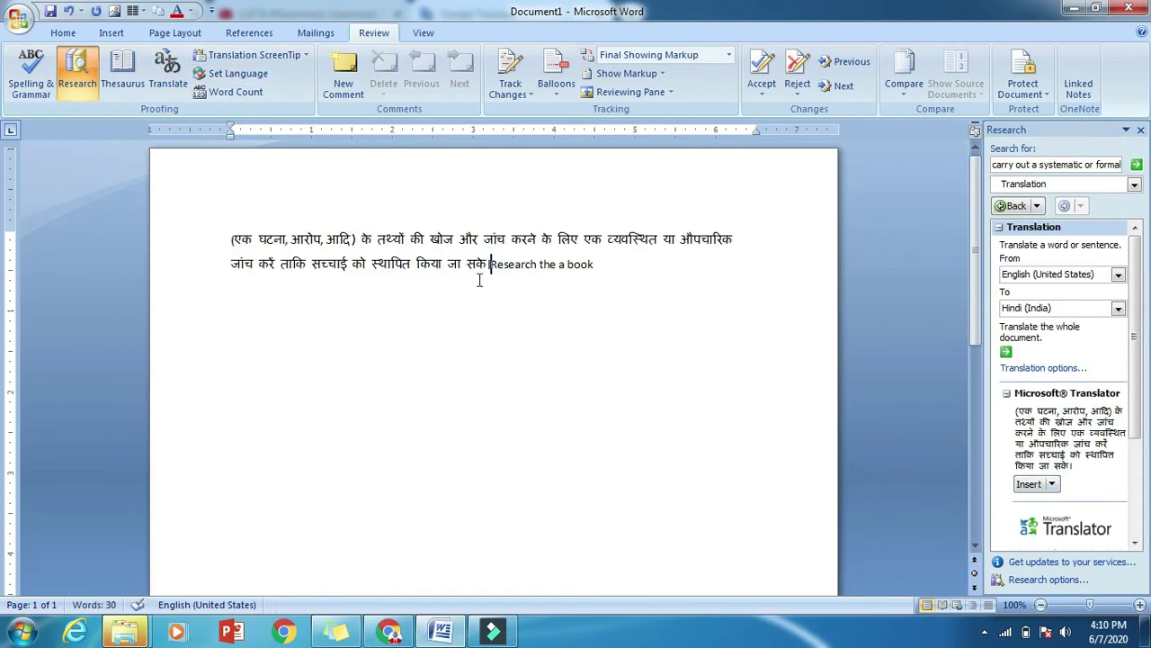
{"action": "key", "text": "Return"}
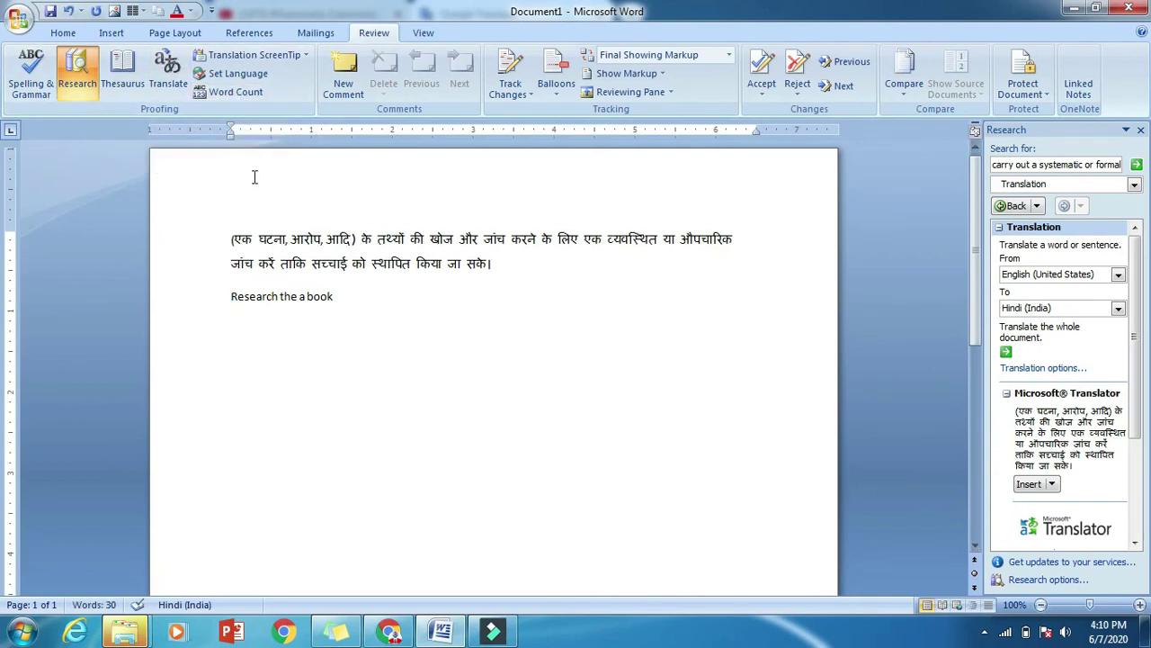
Step: Confirm the document's 30-word count and close Set Language without changes
{"action": "left_click", "coordinate": [252, 95]}
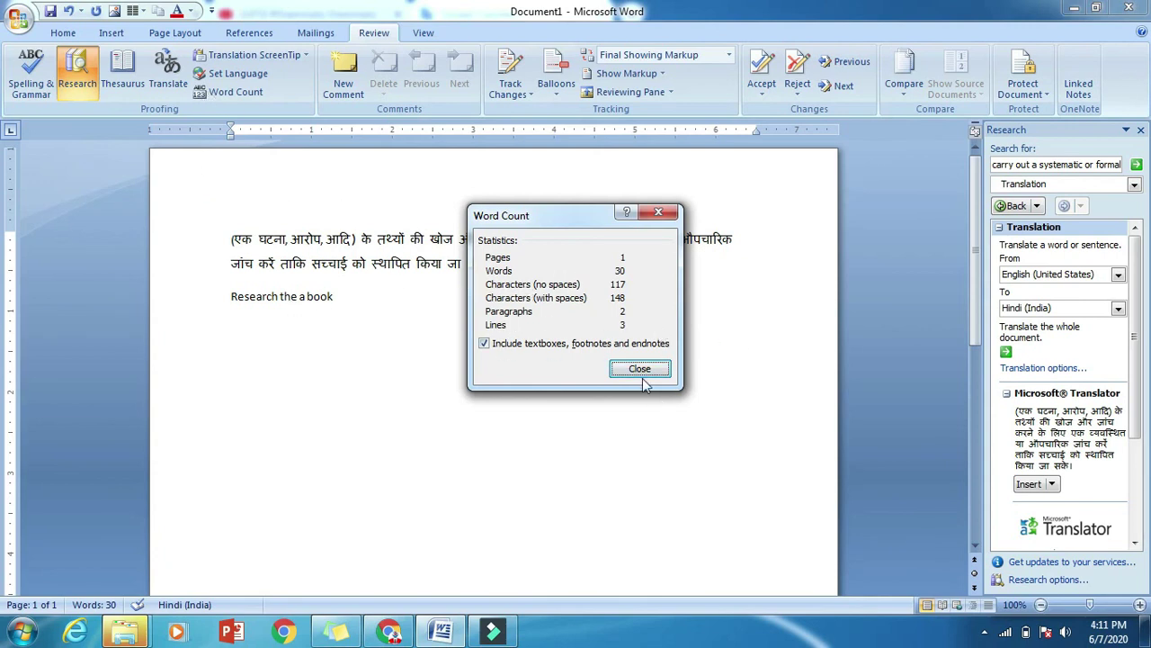
{"action": "left_click", "coordinate": [708, 424]}
{"action": "left_click", "coordinate": [638, 368]}
{"action": "left_click", "coordinate": [239, 73]}
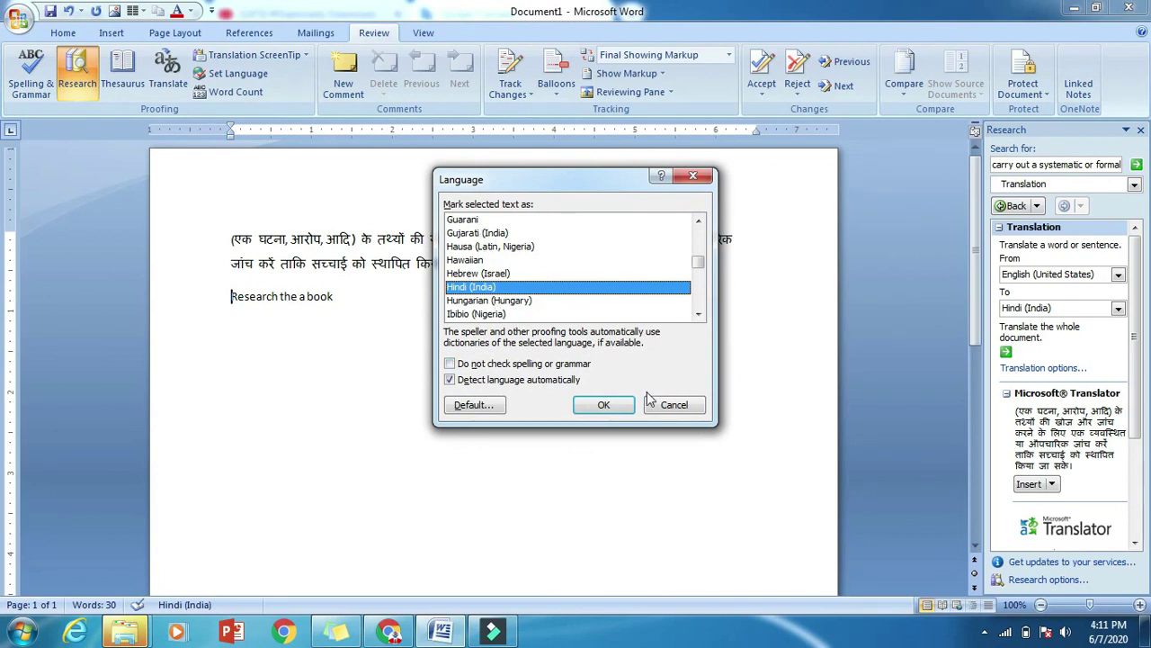
{"action": "left_click", "coordinate": [675, 405]}
Step: Set the Translation ScreenTip language to English (United States)
{"action": "left_click", "coordinate": [304, 56]}
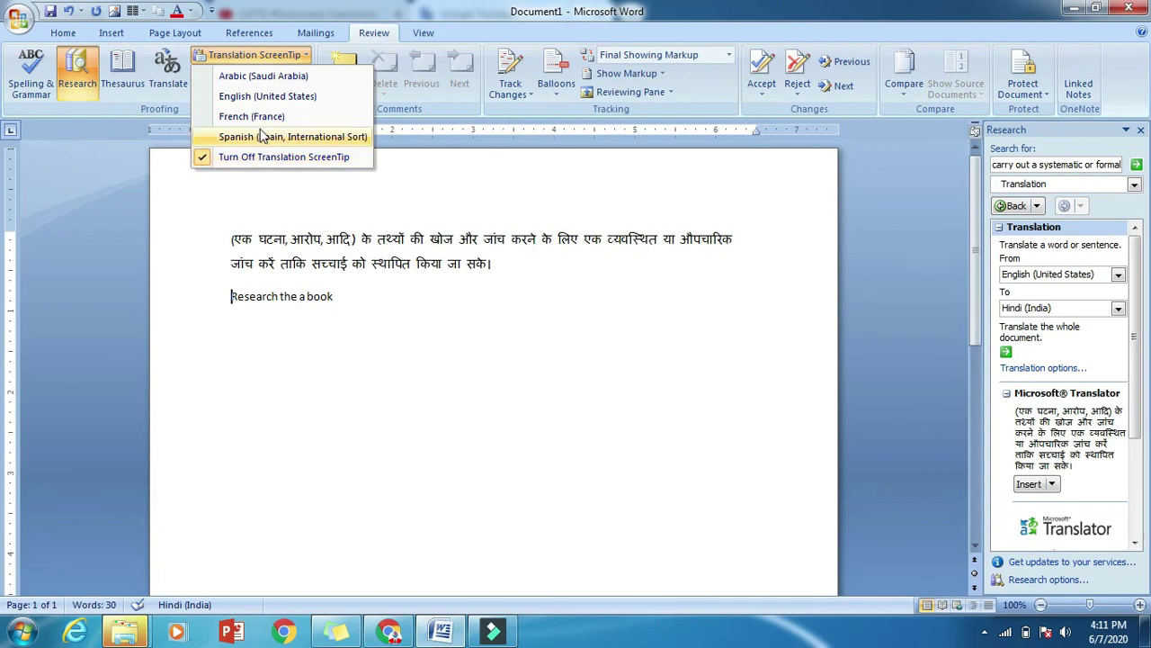
{"action": "left_click", "coordinate": [267, 96]}
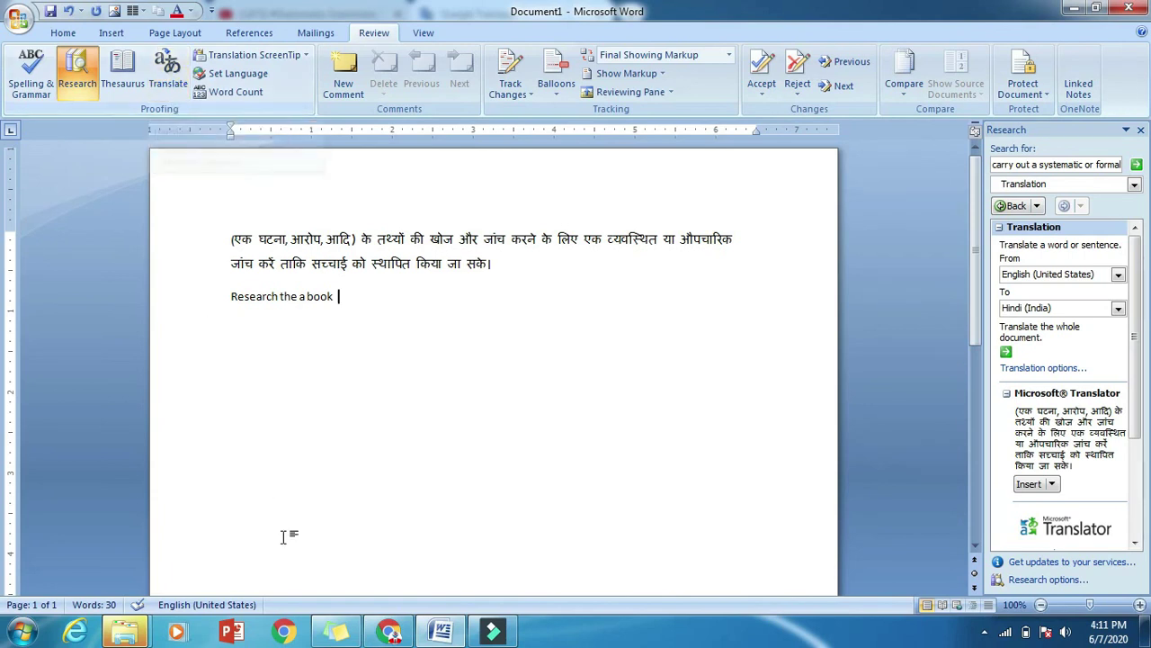
{"action": "left_click", "coordinate": [389, 633]}
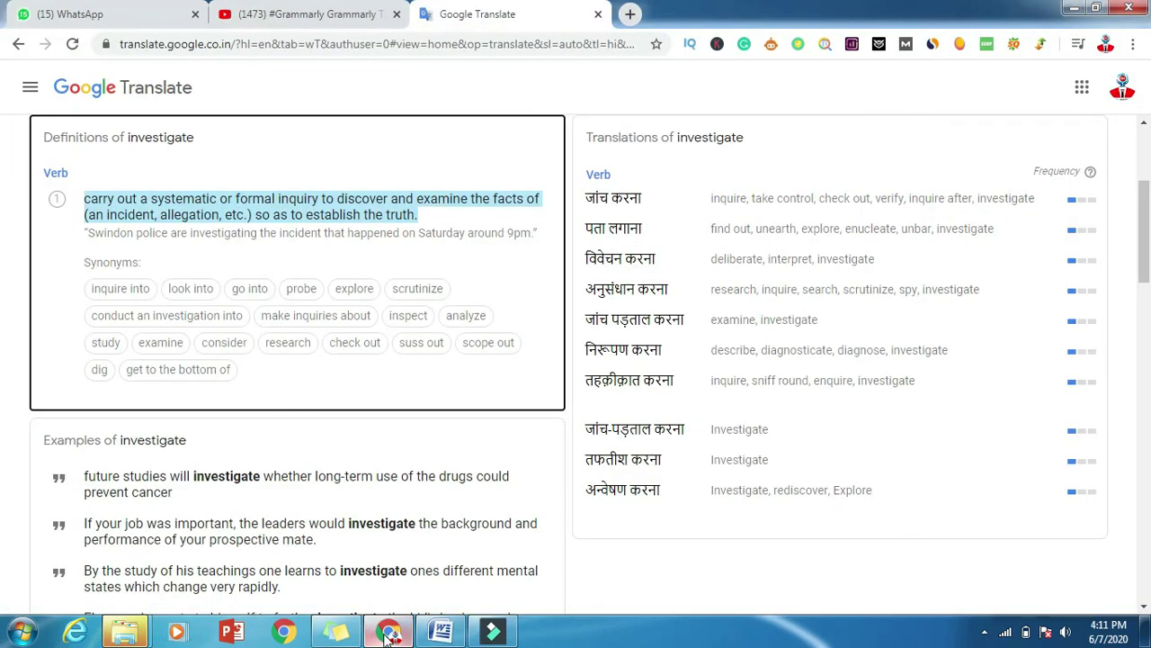
{"action": "left_click", "coordinate": [388, 632]}
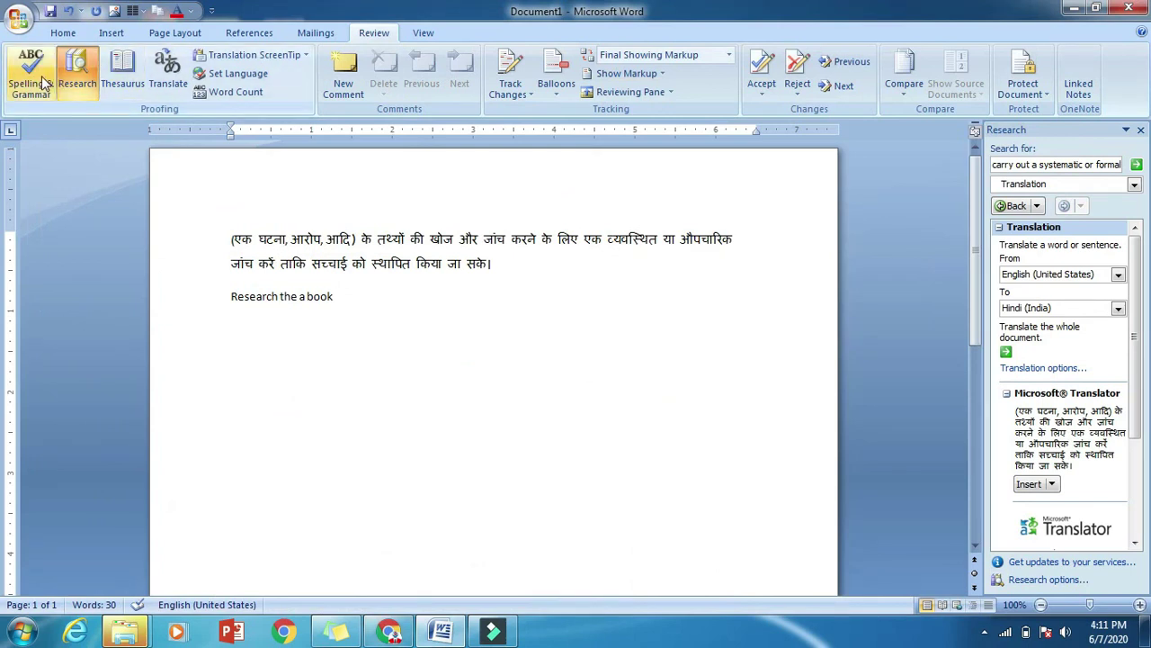